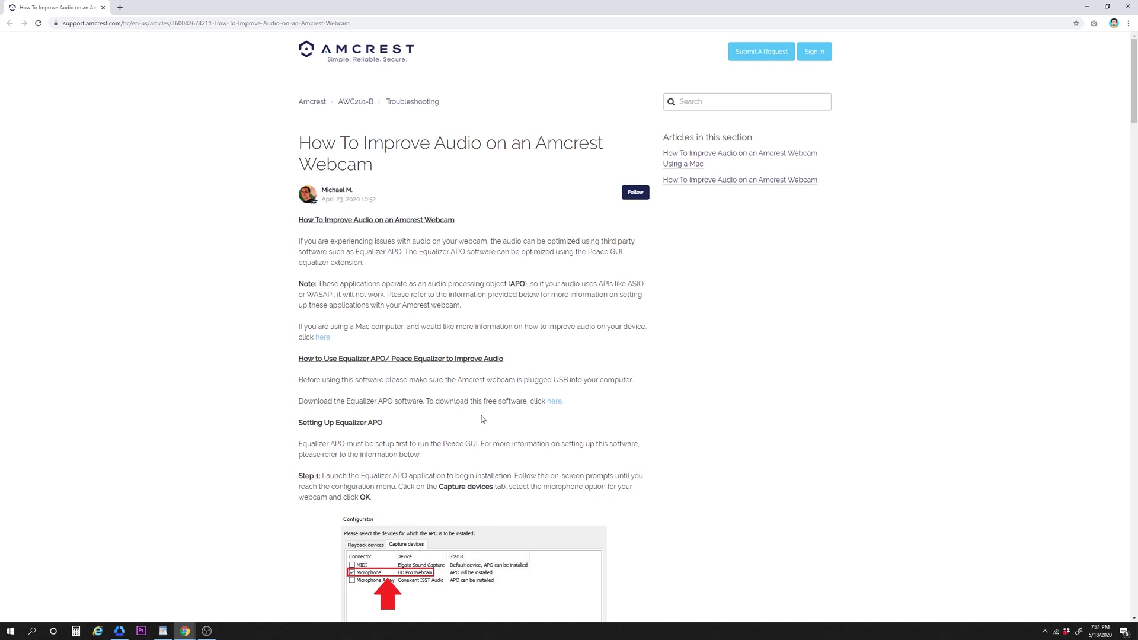
Open the article's Equalizer APO download link in a new tab
click(553, 408)
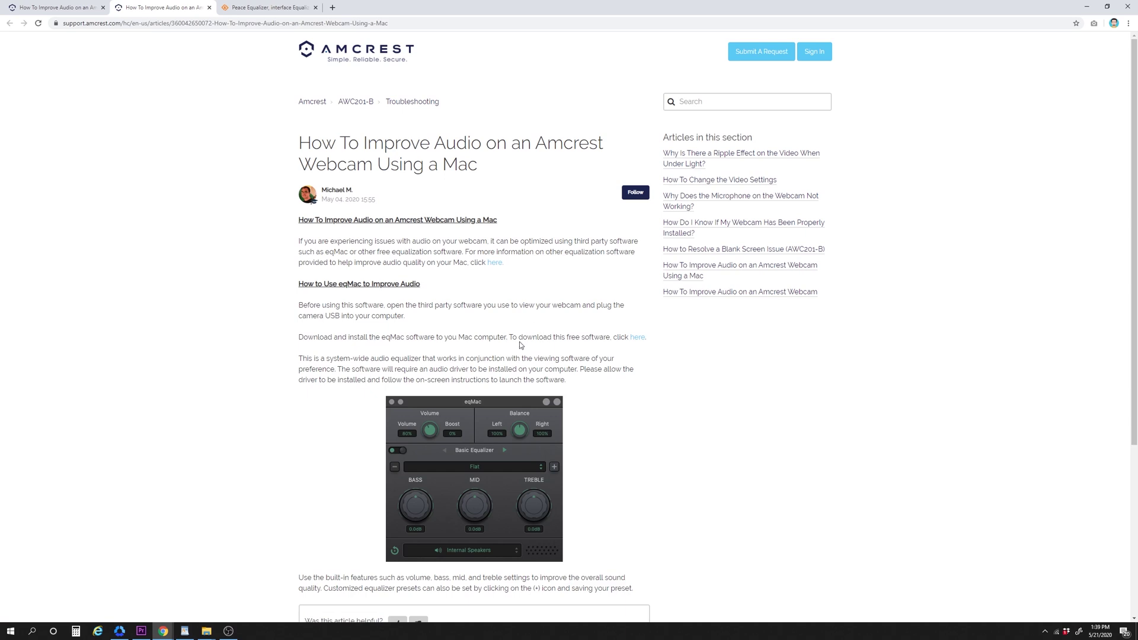
Follow the eqMac link, then the Windows article's Equalizer APO 'here.' link to SourceForge
click(637, 337)
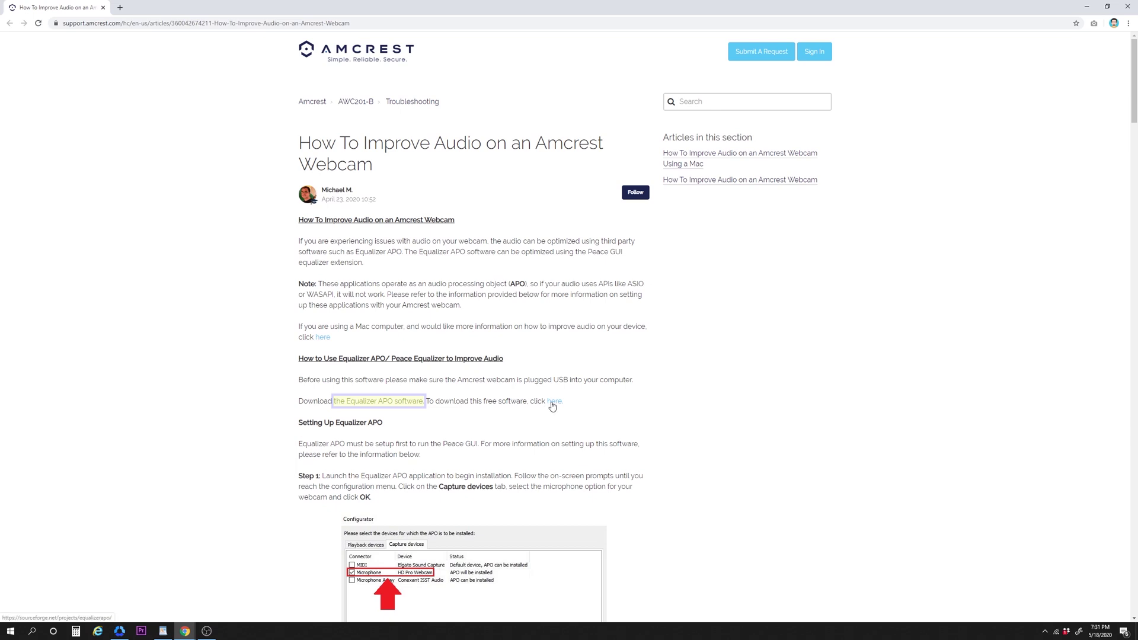
click(552, 401)
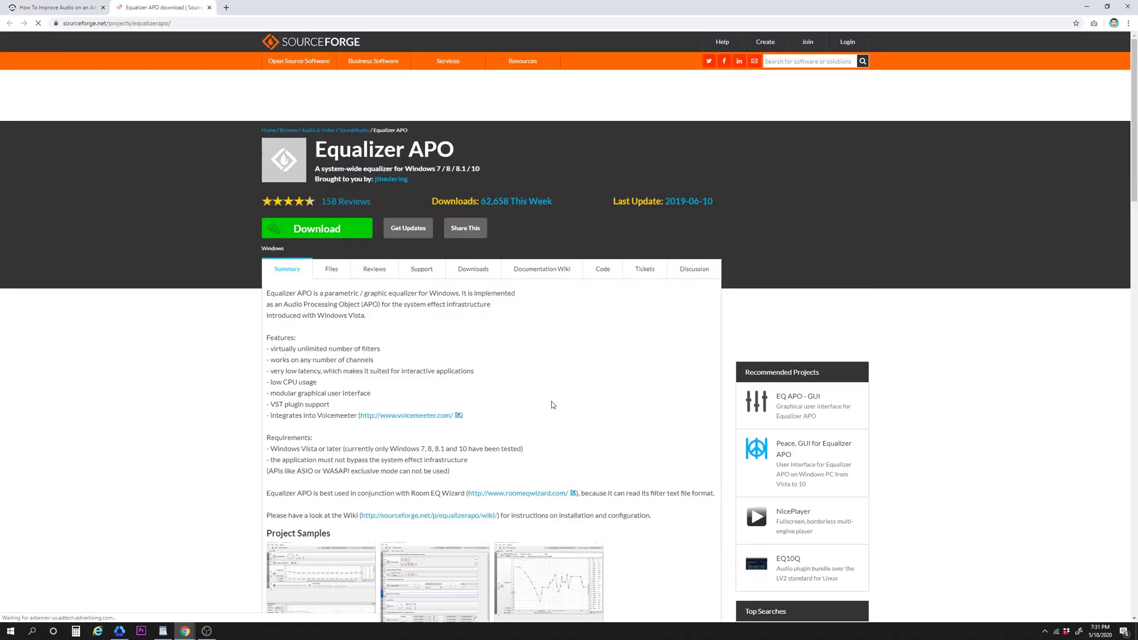
Download the Equalizer APO installer and install it with the default location and Start Menu folder
click(317, 229)
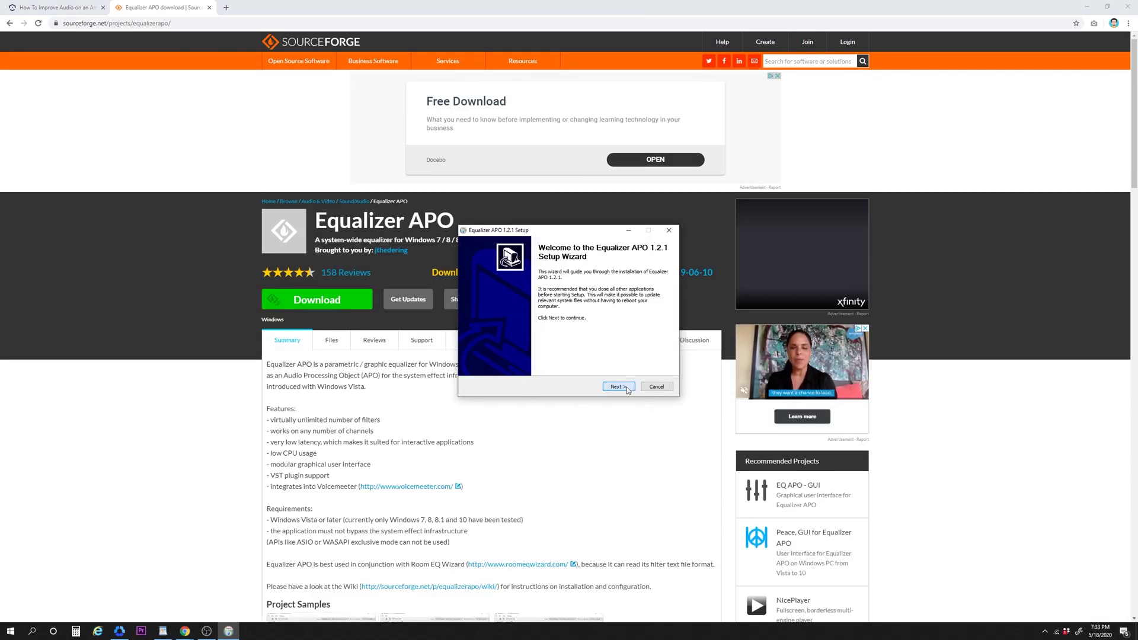
click(627, 387)
click(619, 386)
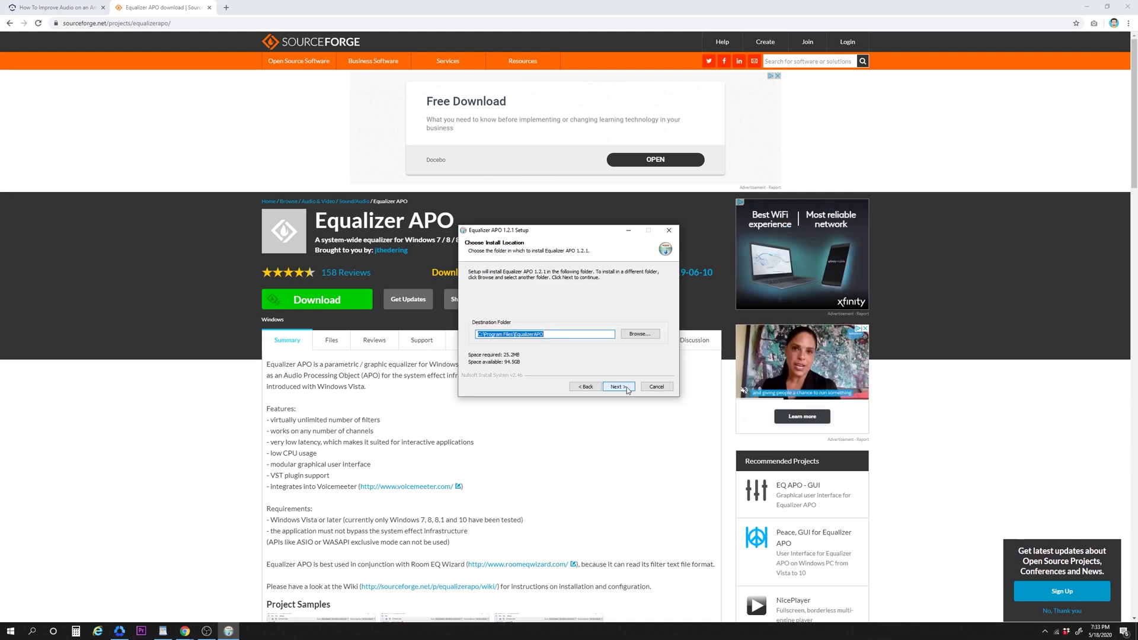
click(627, 389)
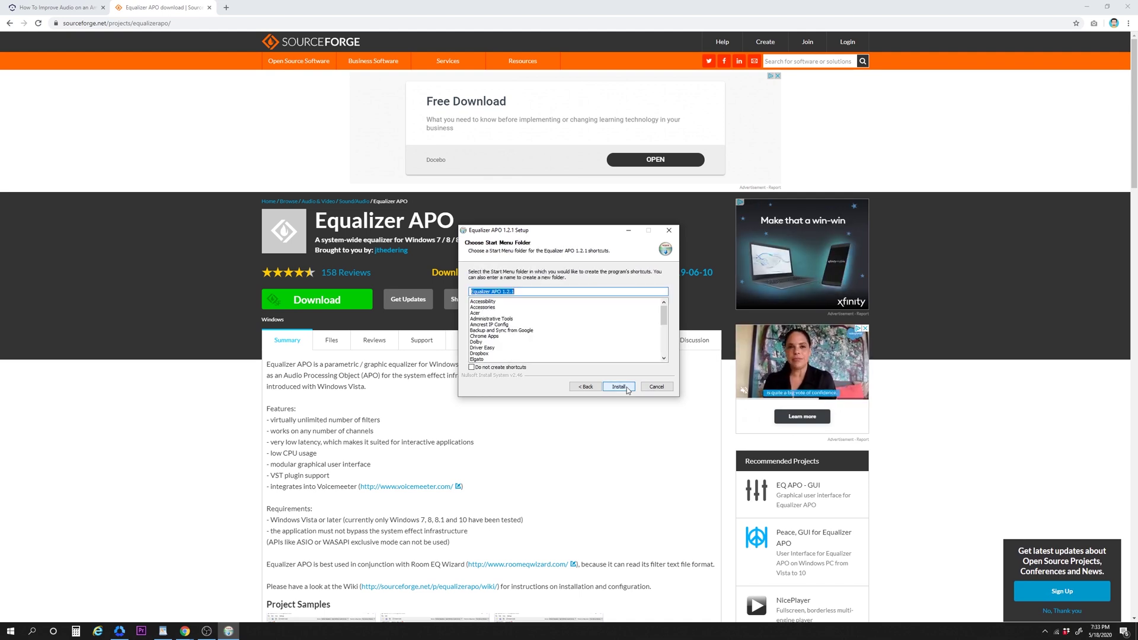
click(627, 389)
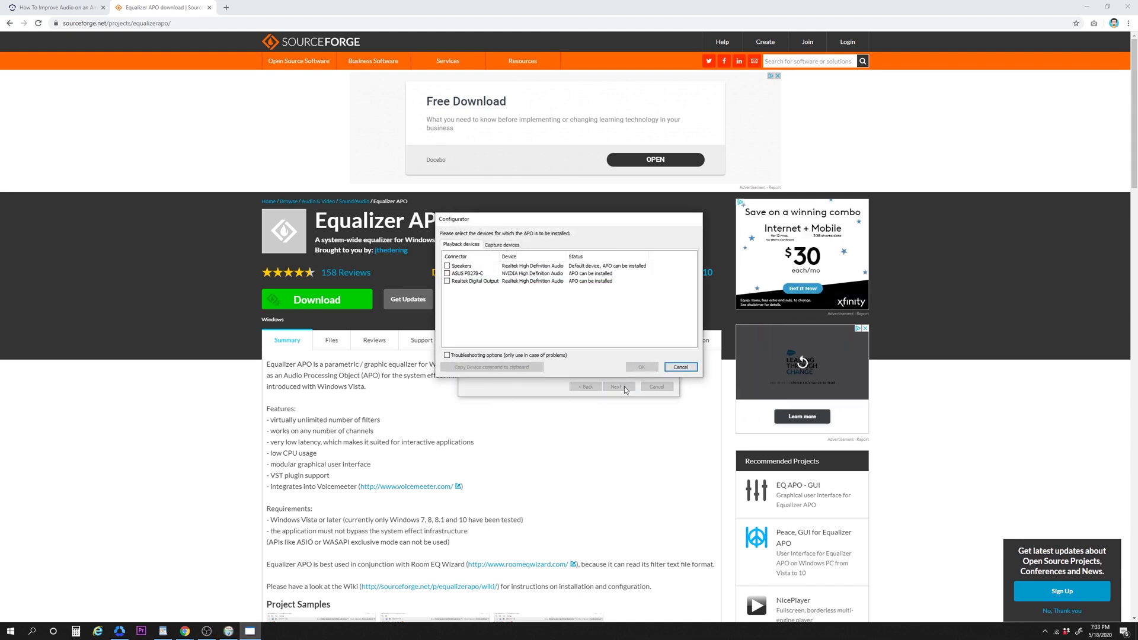
Install the APO on the Microphone (USB Camera) capture device and finish setup with Reboot now
click(502, 247)
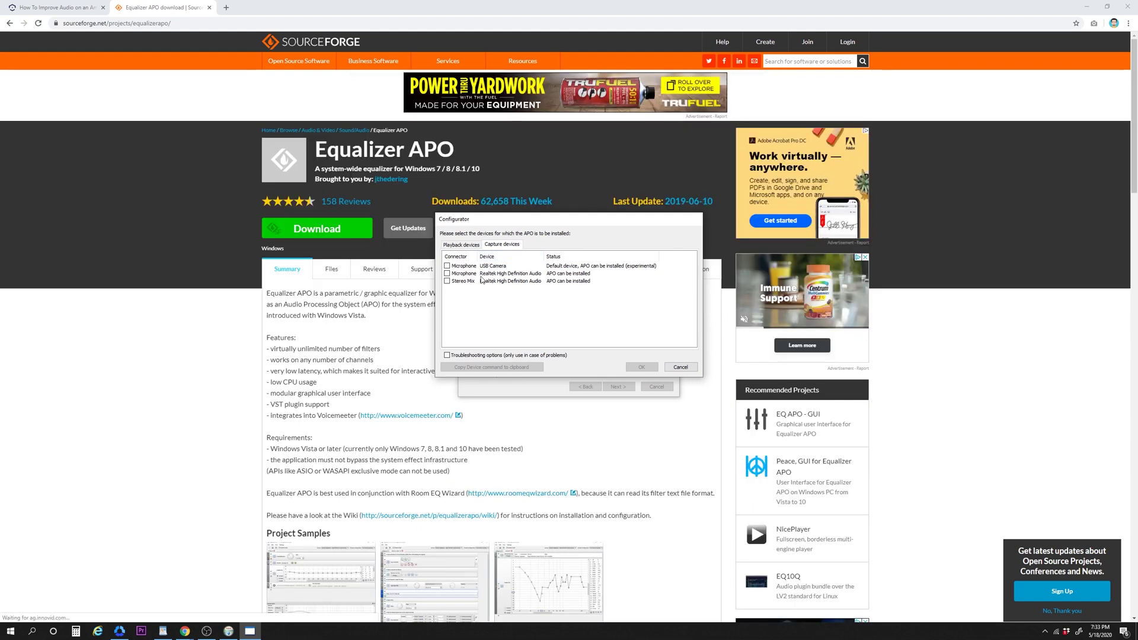
click(447, 266)
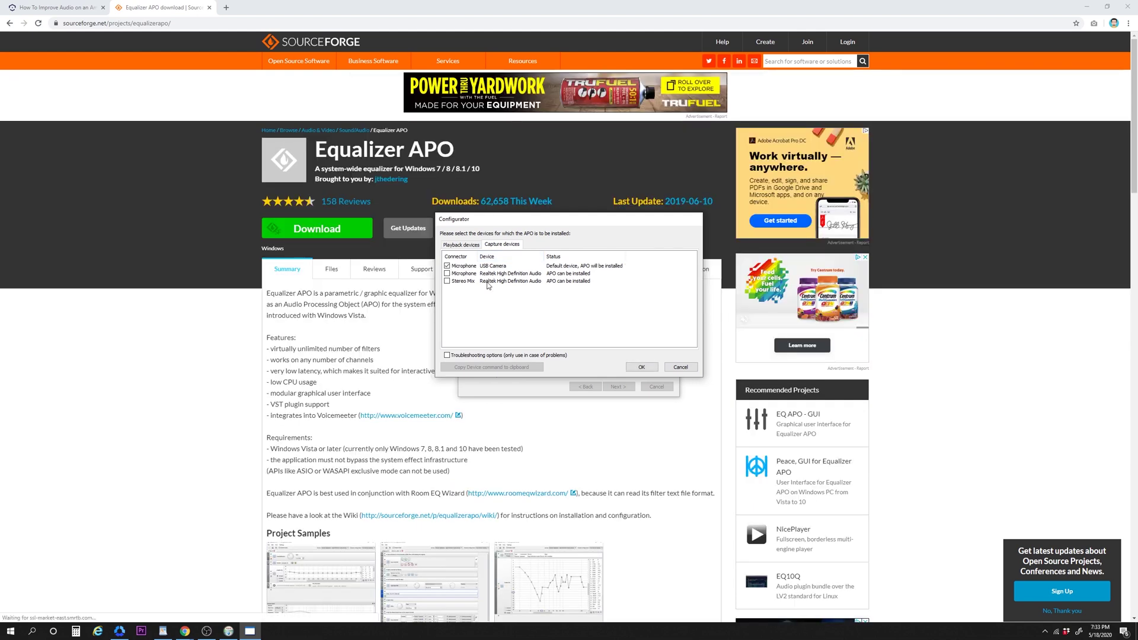
click(640, 368)
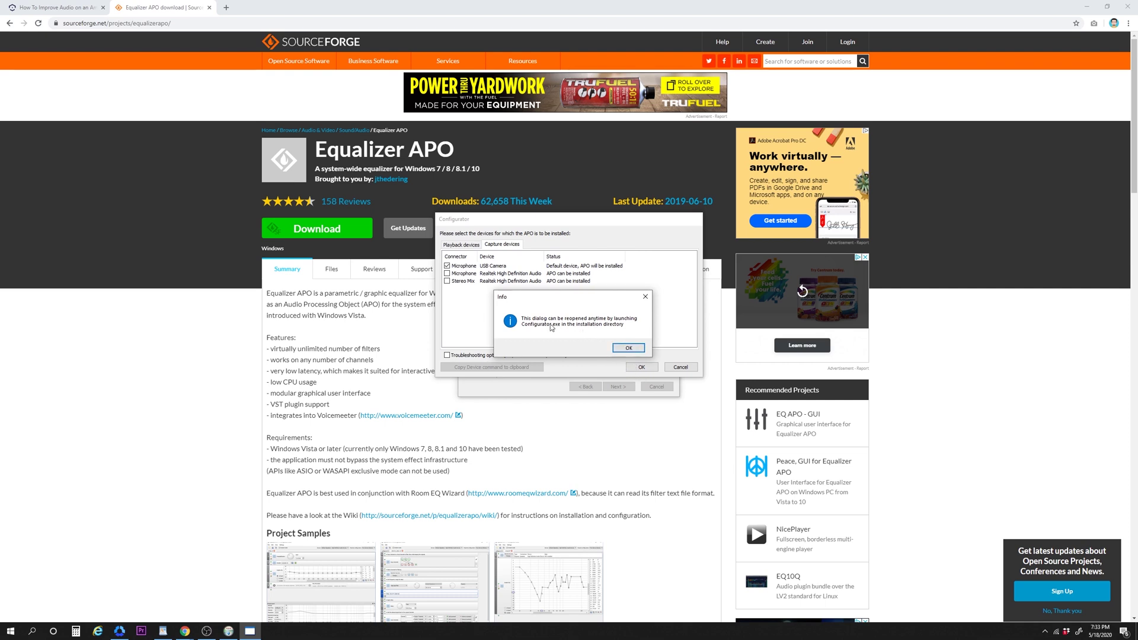
click(621, 349)
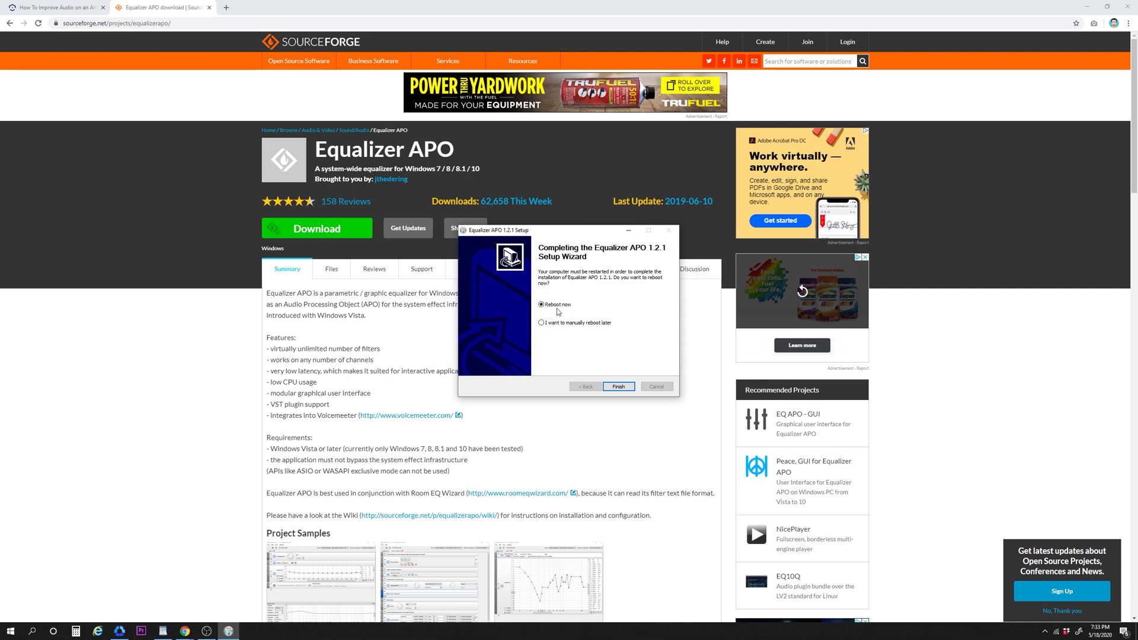
click(619, 387)
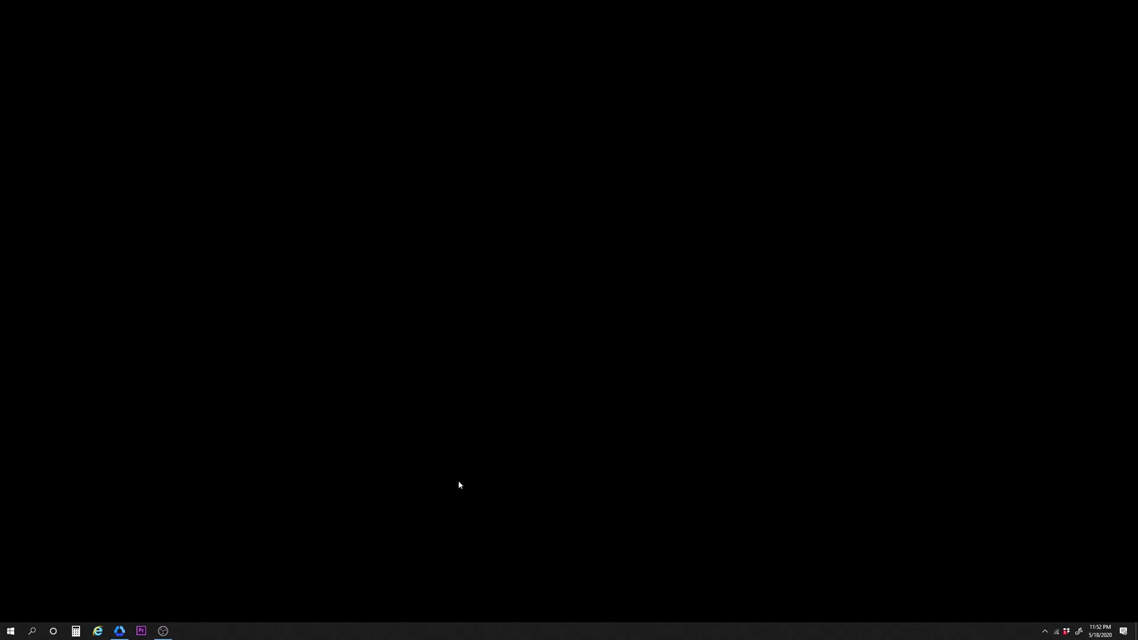
Launch Configuration Editor from the Start menu's Recently added list
click(11, 631)
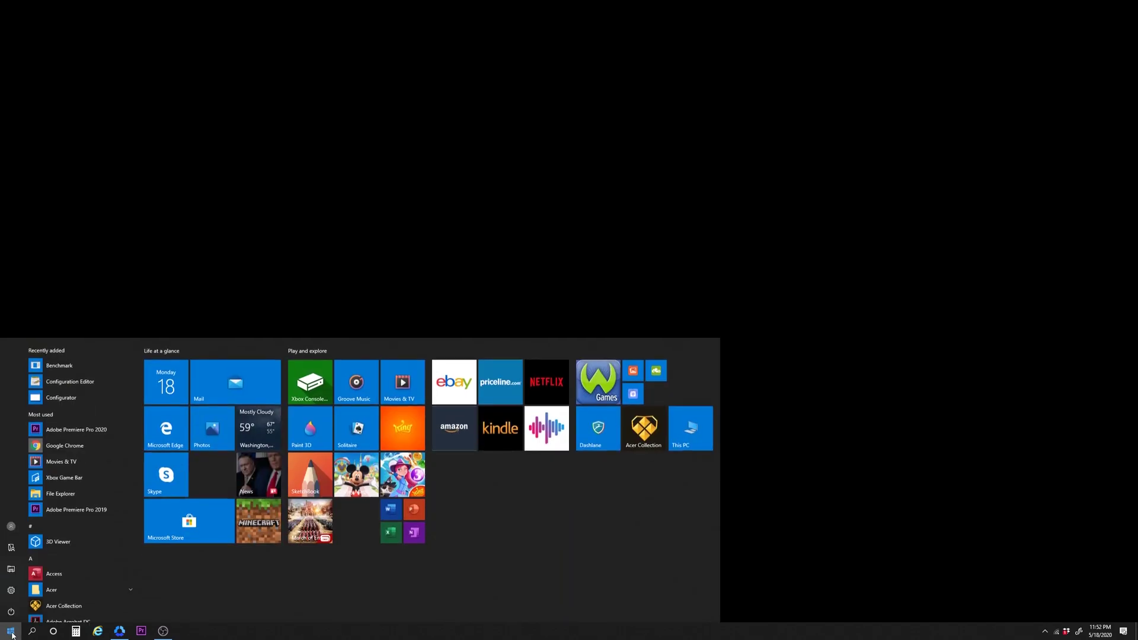
click(78, 384)
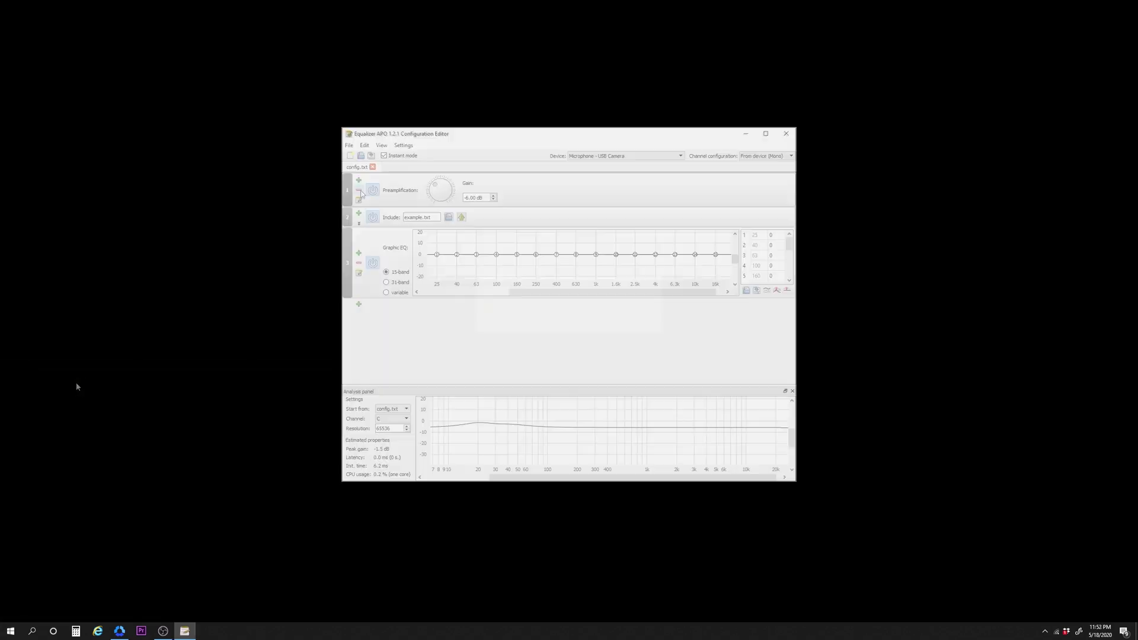
Delete the default Preamplification, Include and Graphic EQ filter rows
click(359, 191)
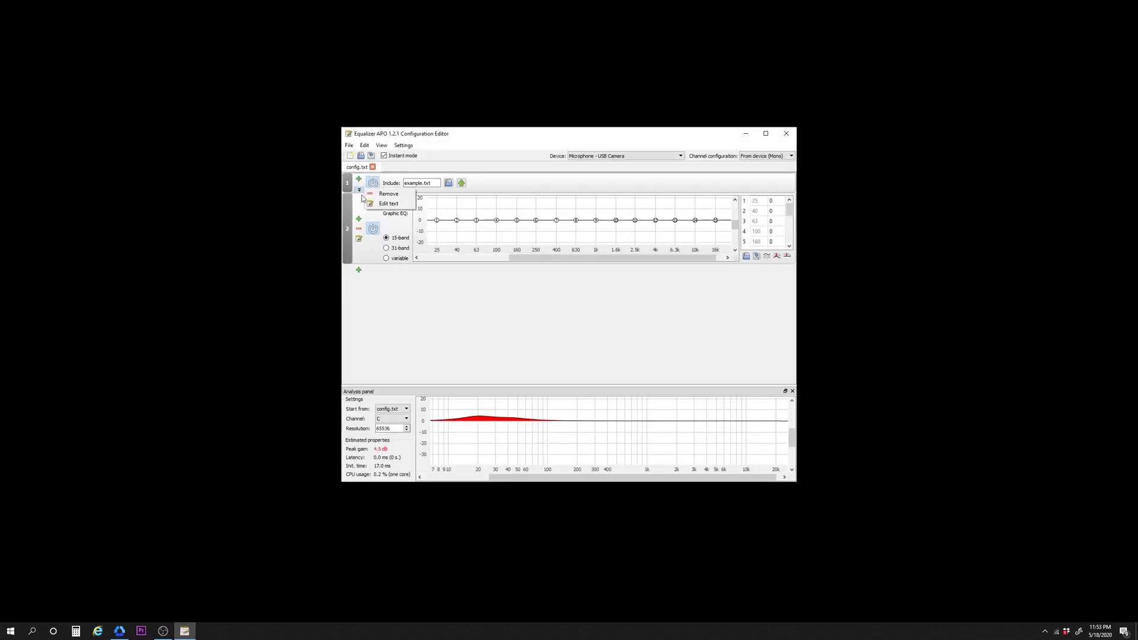
click(359, 190)
click(359, 191)
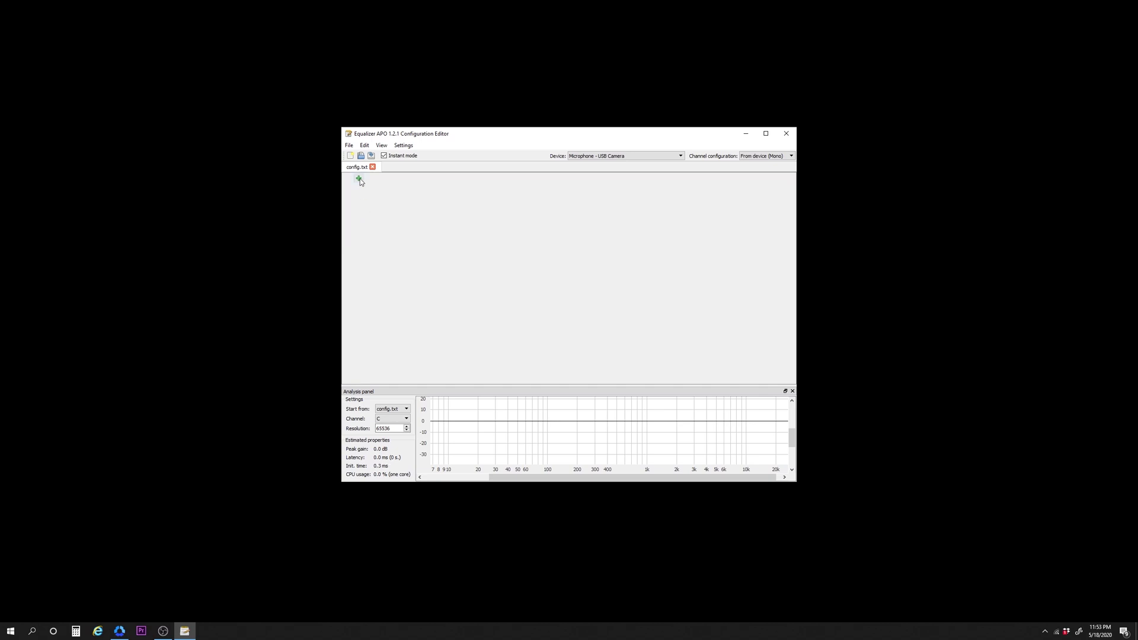
Add an empty Control > Include filter and browse for its file
click(359, 179)
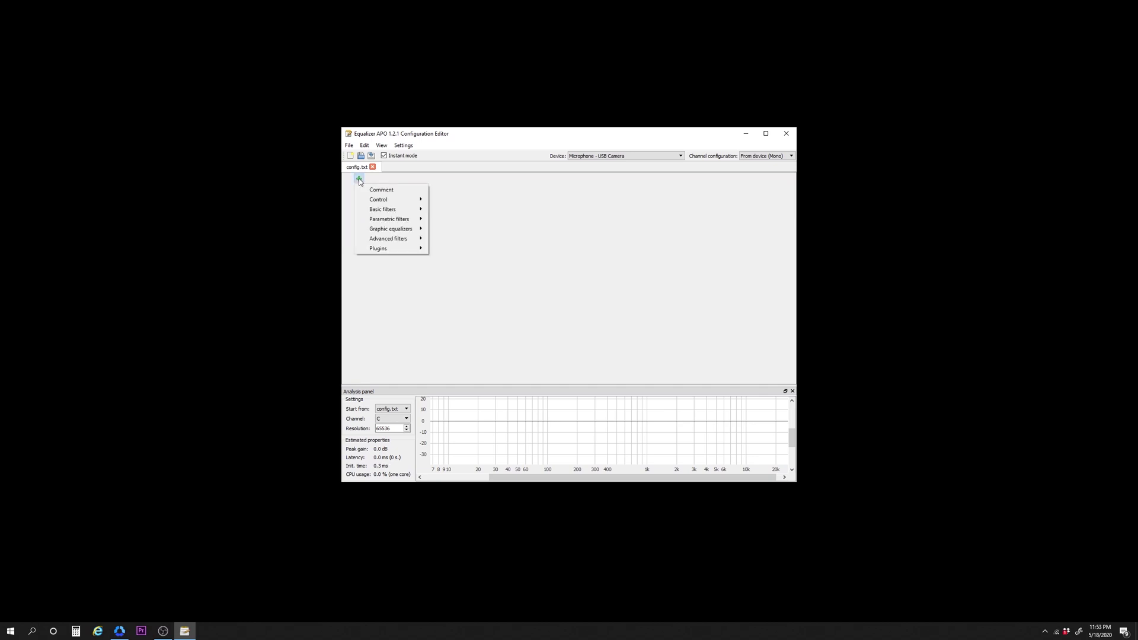
mouse_move(364, 199)
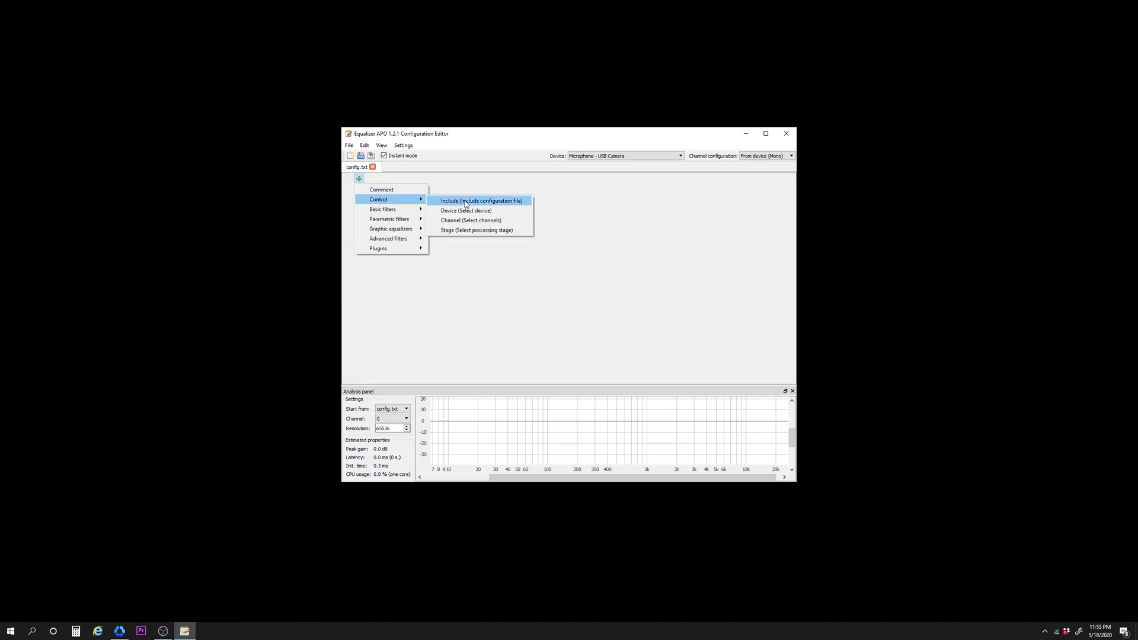
click(462, 204)
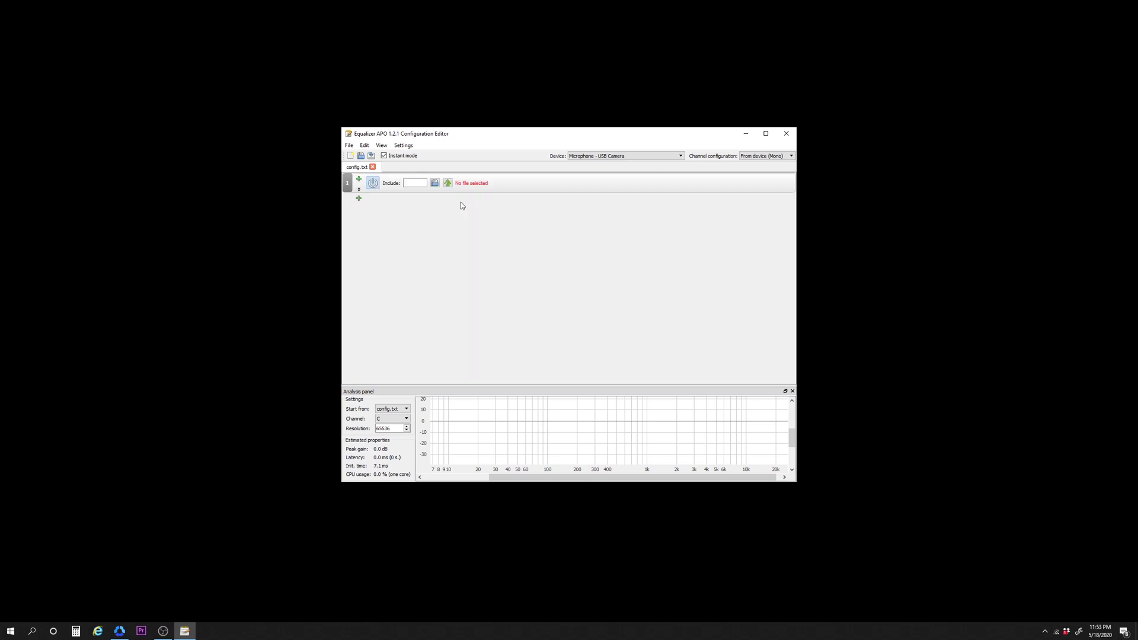
click(435, 184)
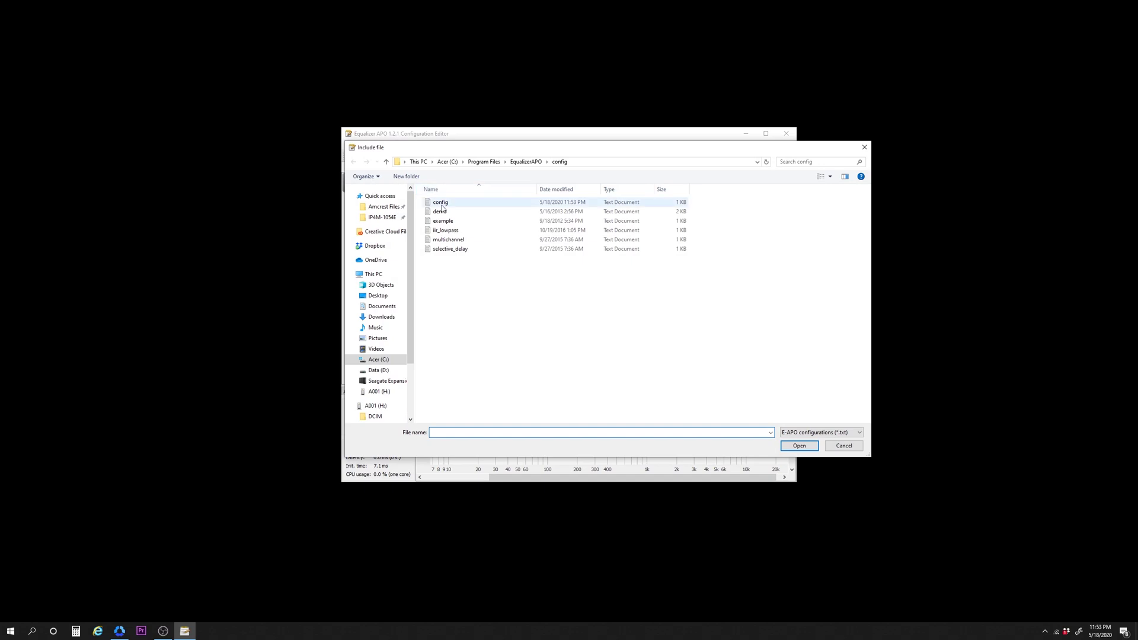
Create a new text document named 'Amcrest Webcam' in the config folder and include it
right_click(475, 297)
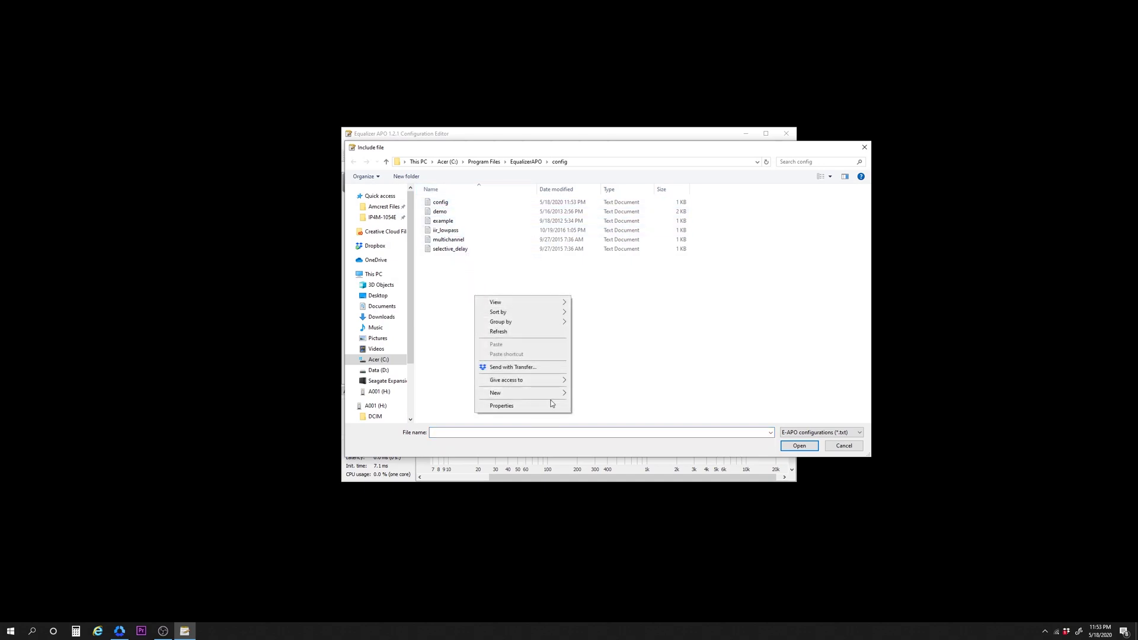
mouse_move(556, 394)
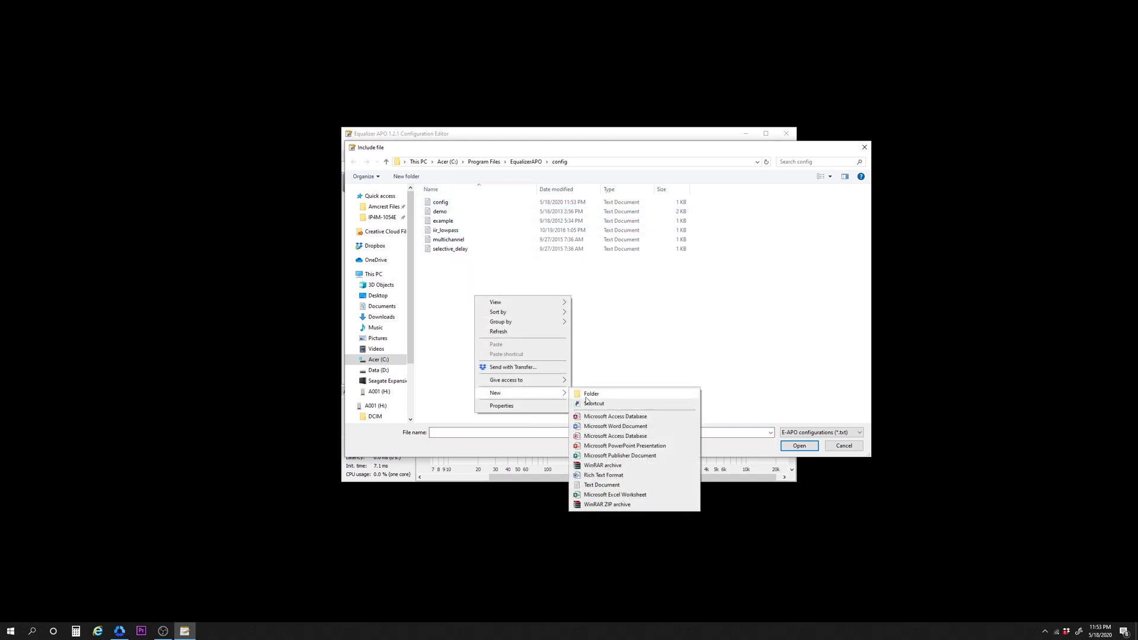
click(600, 485)
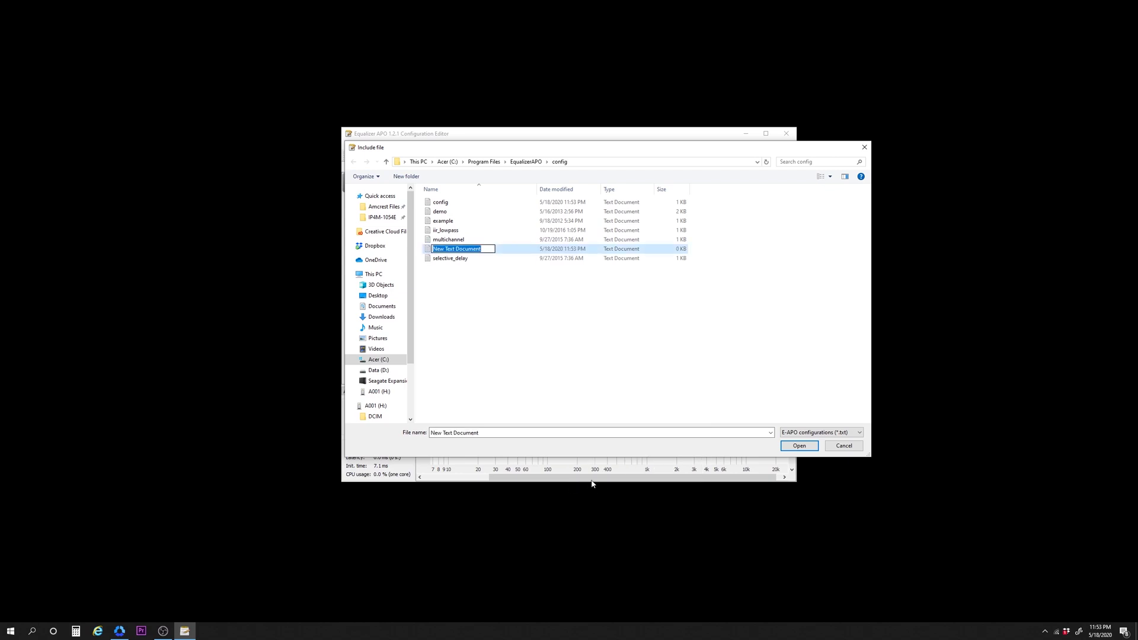
text(Amcrest Webcam)
click(678, 326)
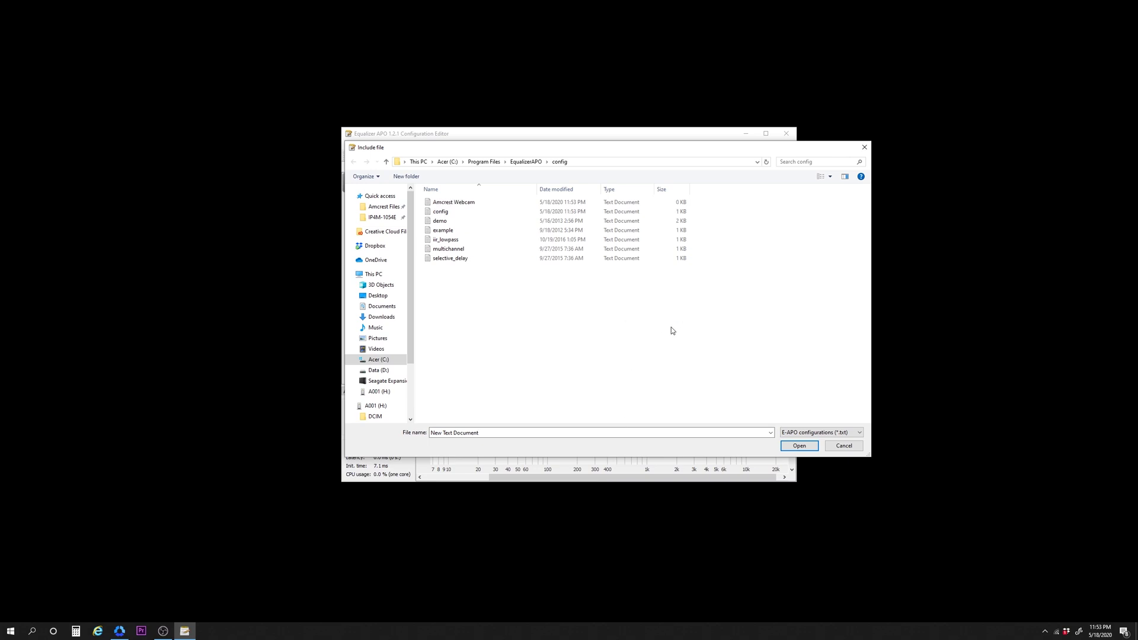
click(476, 202)
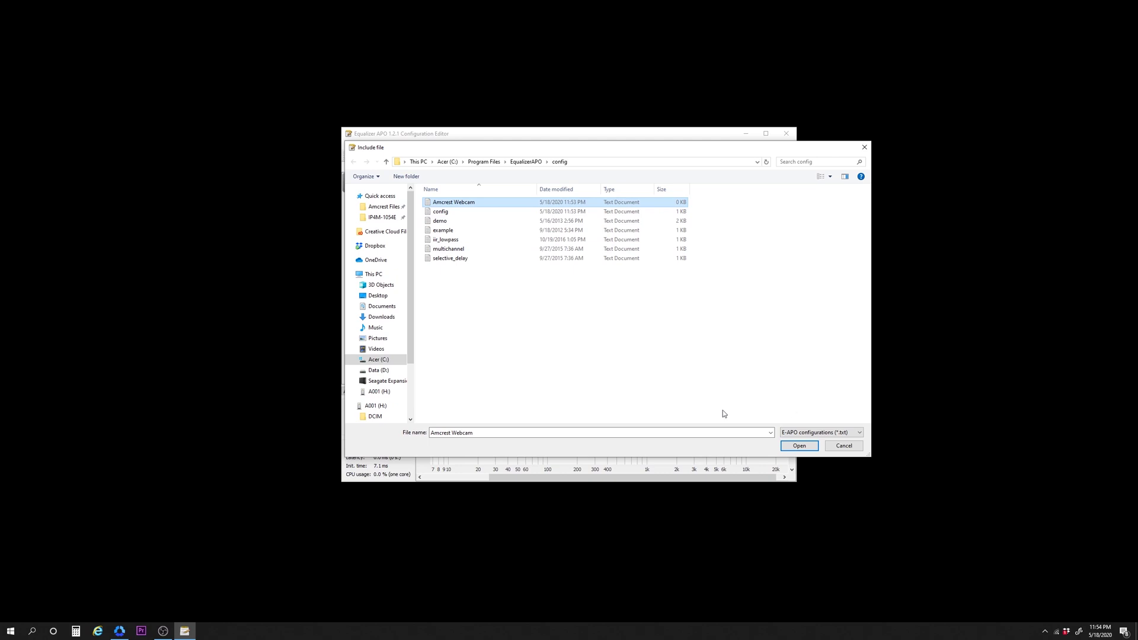
click(799, 447)
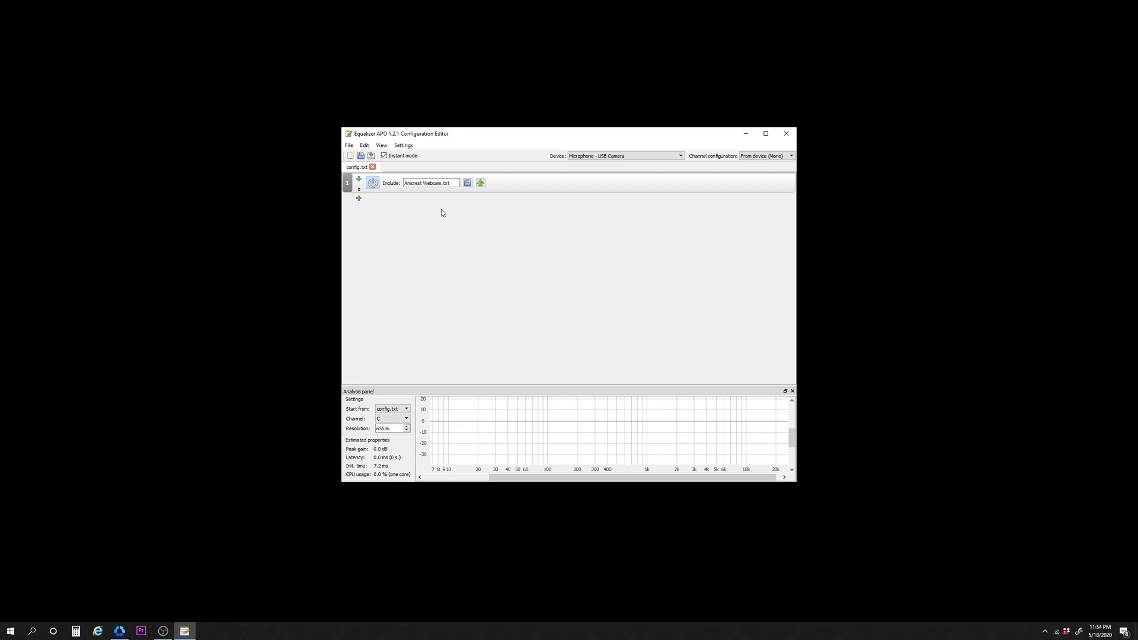
Edit Amcrest Webcam.txt, add a Device (Select device) filter and open its device selection
click(481, 184)
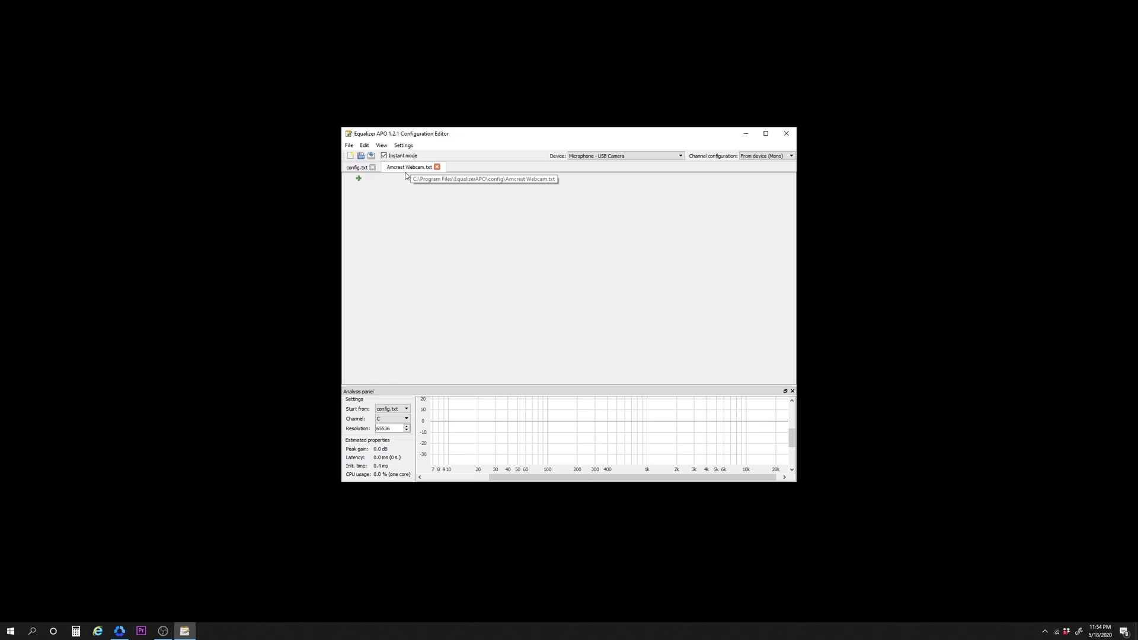
click(359, 179)
mouse_move(378, 200)
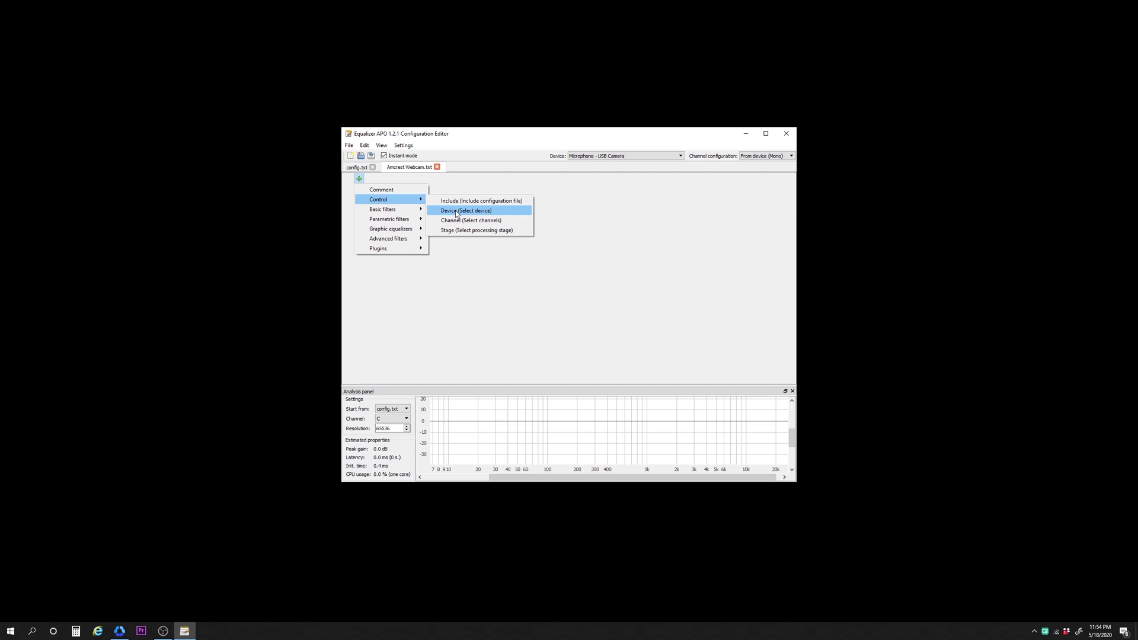
click(456, 211)
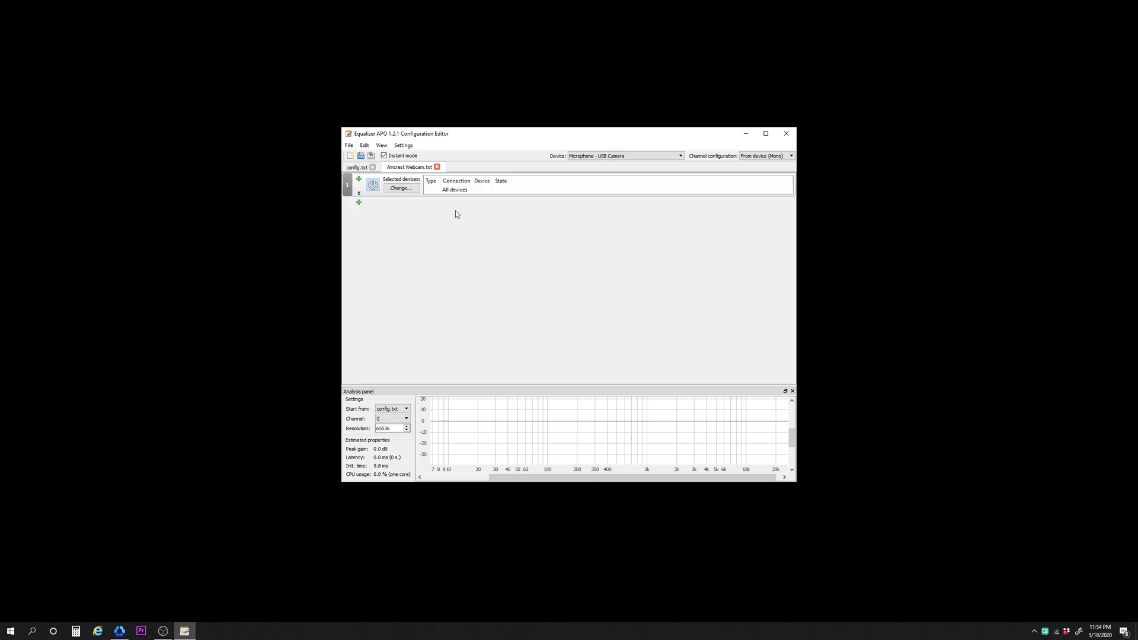
click(409, 191)
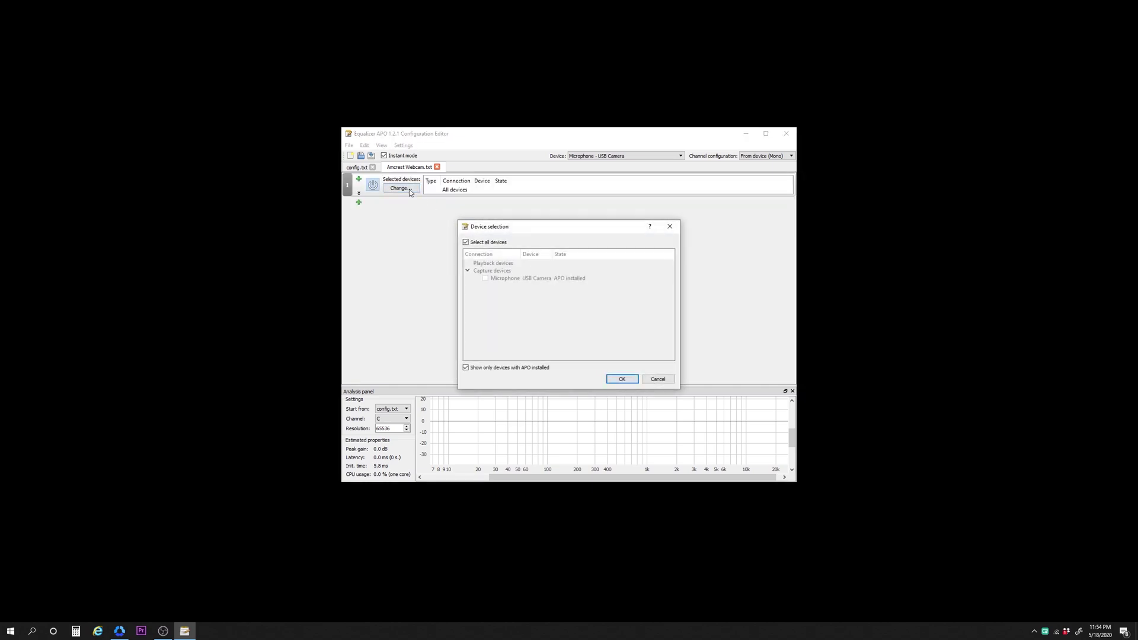
Limit the Device filter to the USB Camera microphone only, then launch Chrome
click(466, 242)
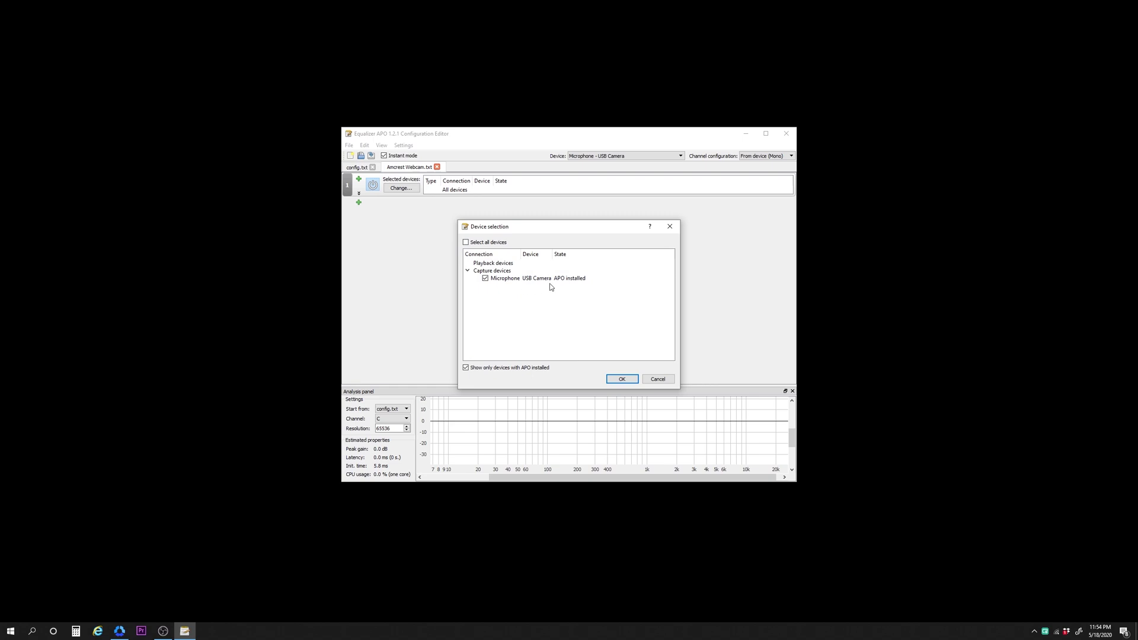
click(622, 380)
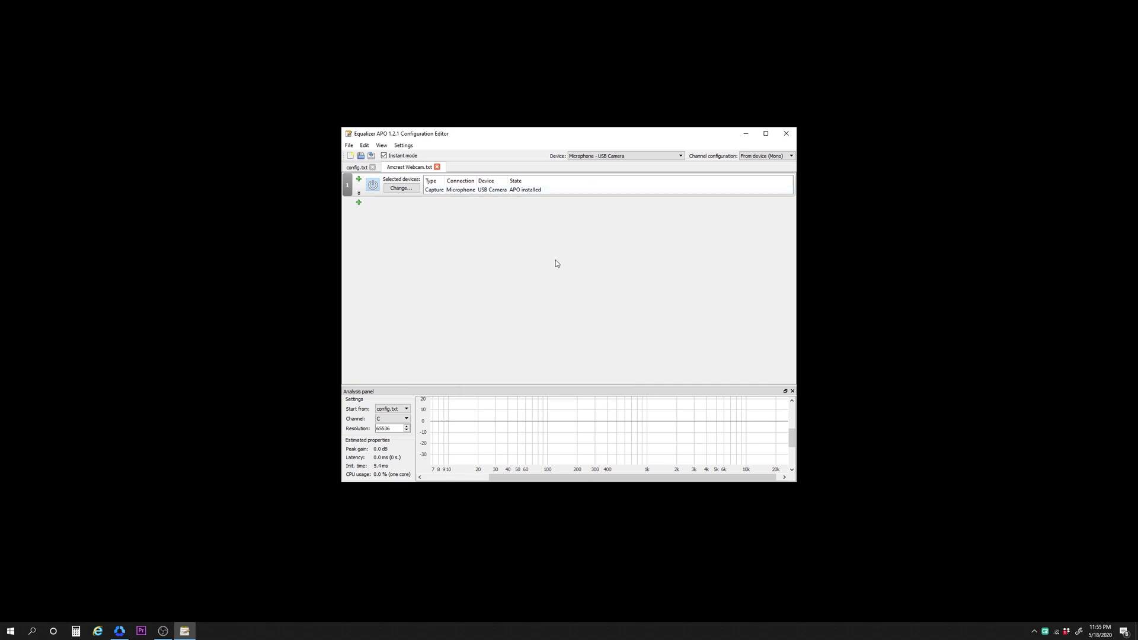
click(20, 74)
double_click(21, 74)
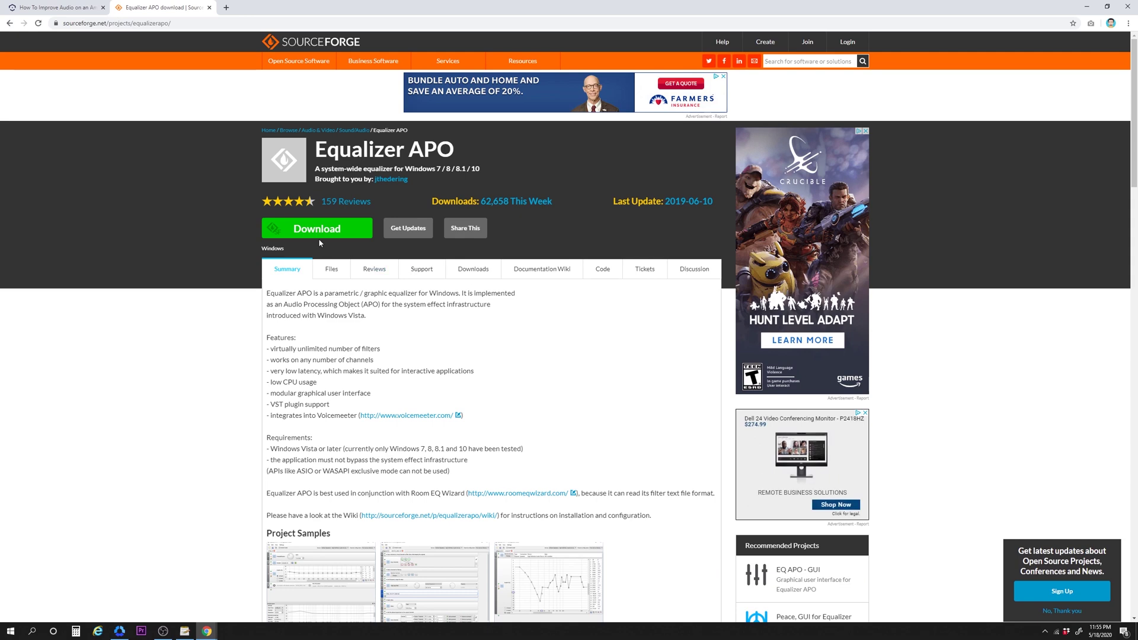
On the Amcrest article tab, scroll to the Peace GUI section and open its download link
click(70, 10)
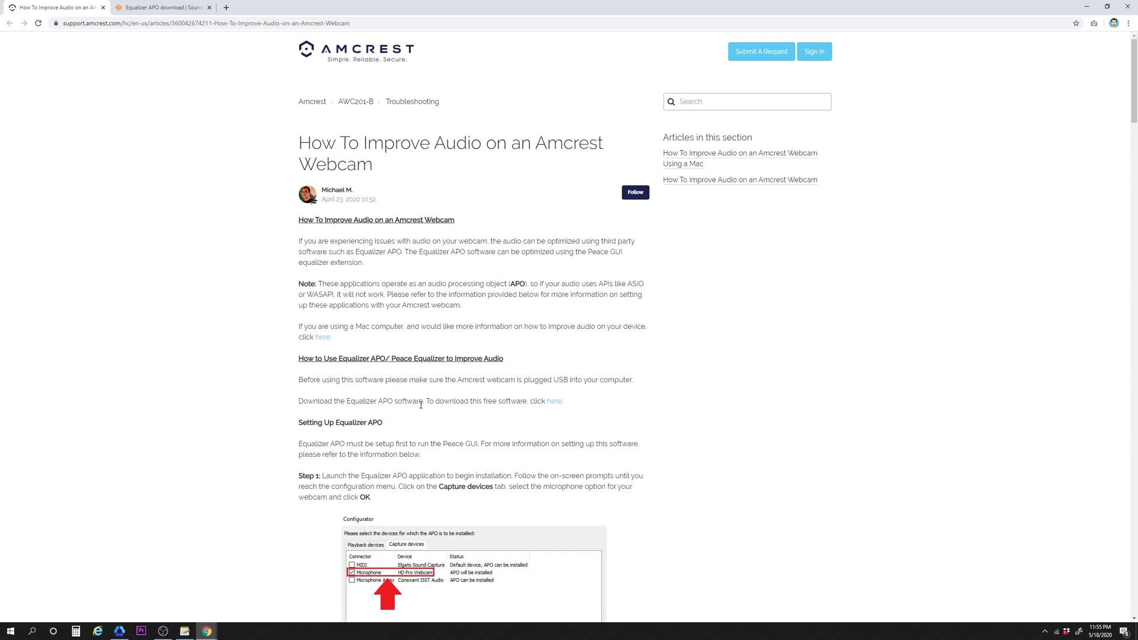
scroll(437, 419, down, 20)
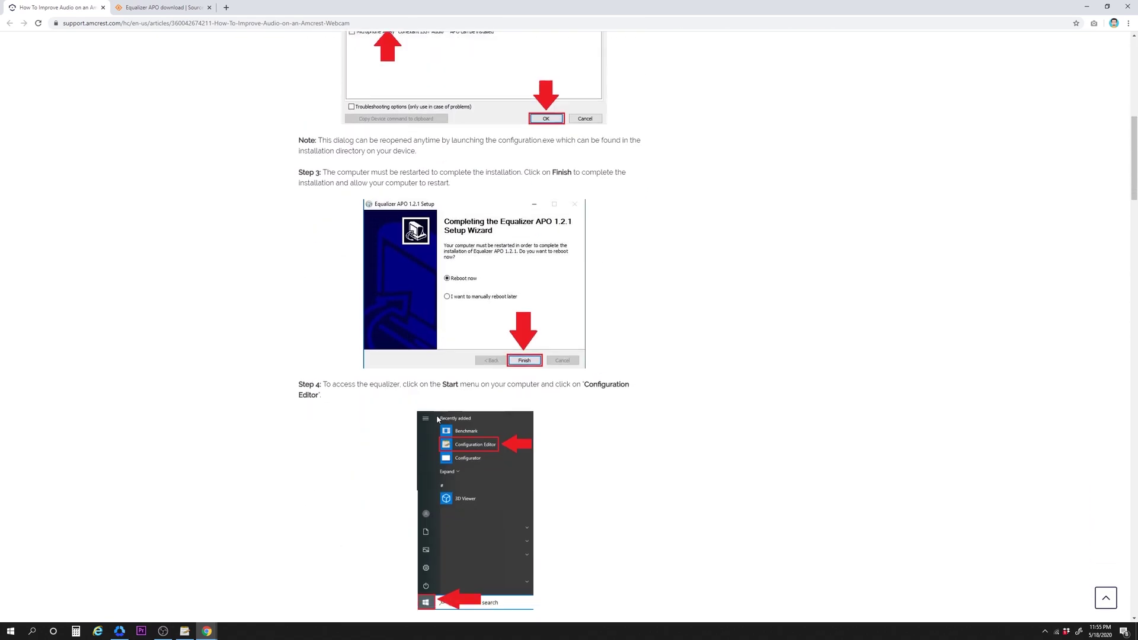
scroll(438, 419, down, 20)
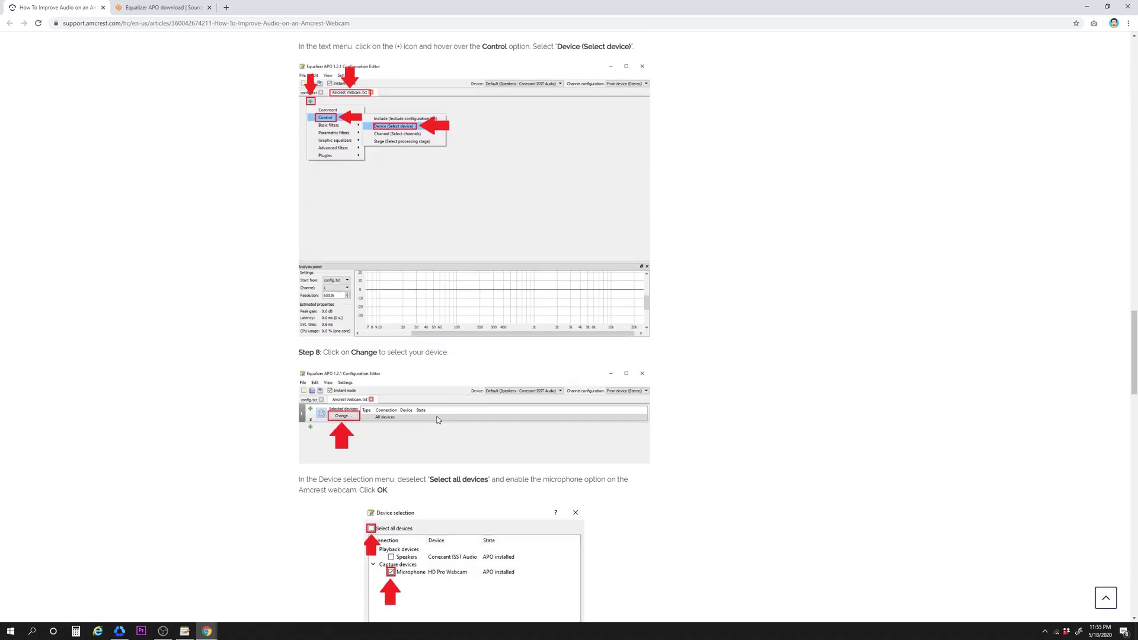
scroll(438, 420, down, 2)
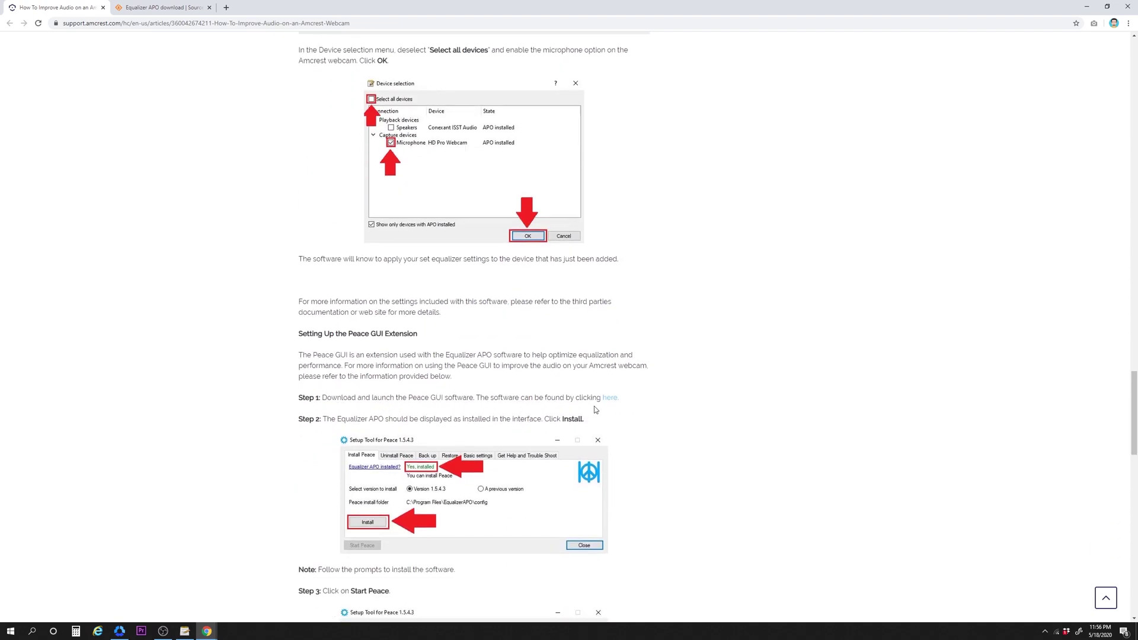
click(608, 400)
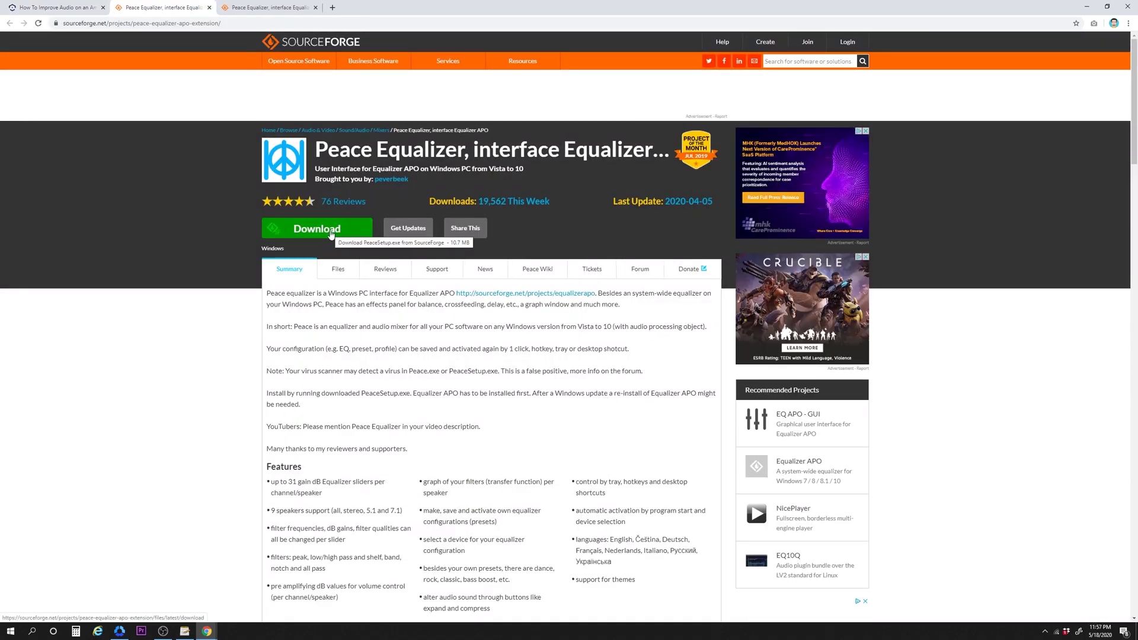
Download PeaceSetup.exe from the SourceForge Peace Equalizer page and run it
click(332, 233)
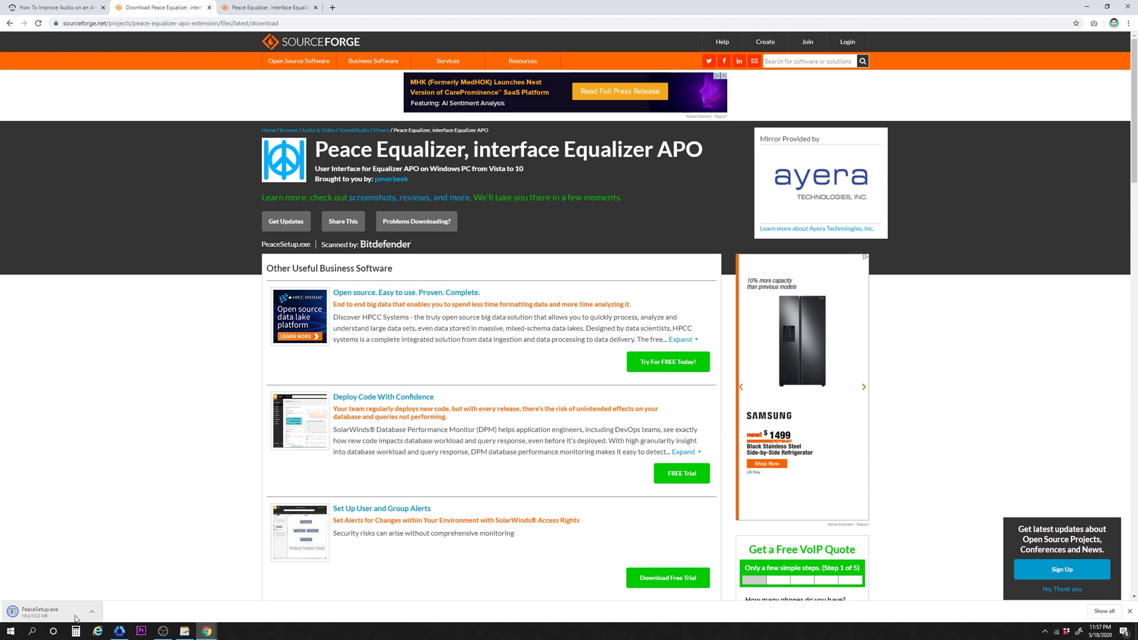
click(75, 617)
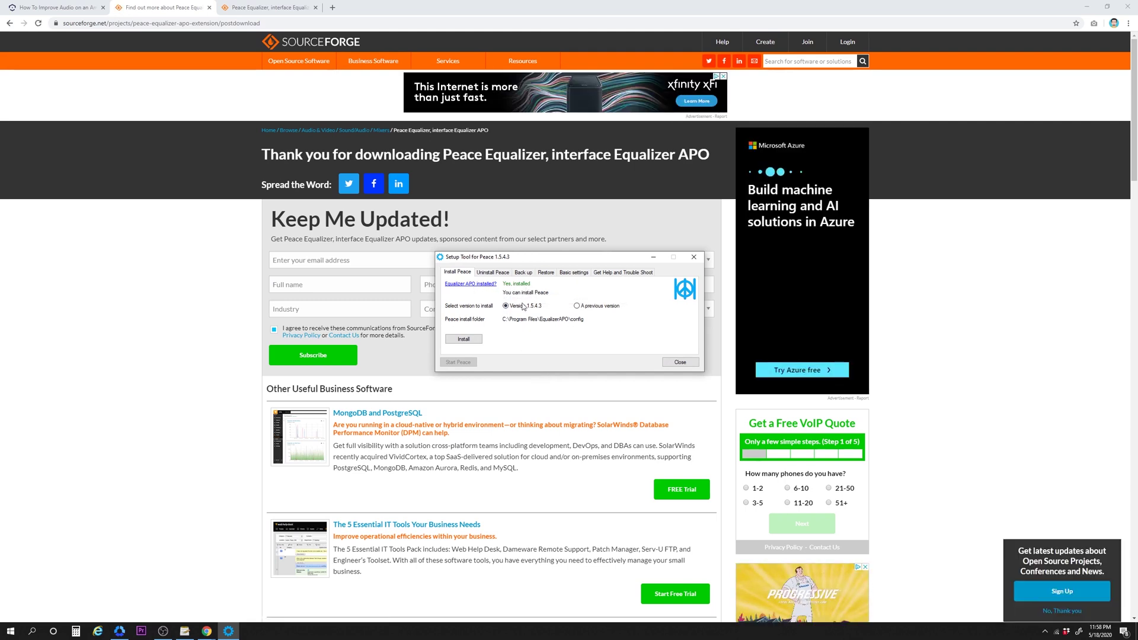
Install Peace 1.5.4.3, launch it, and allow it to overwrite config.txt
click(467, 339)
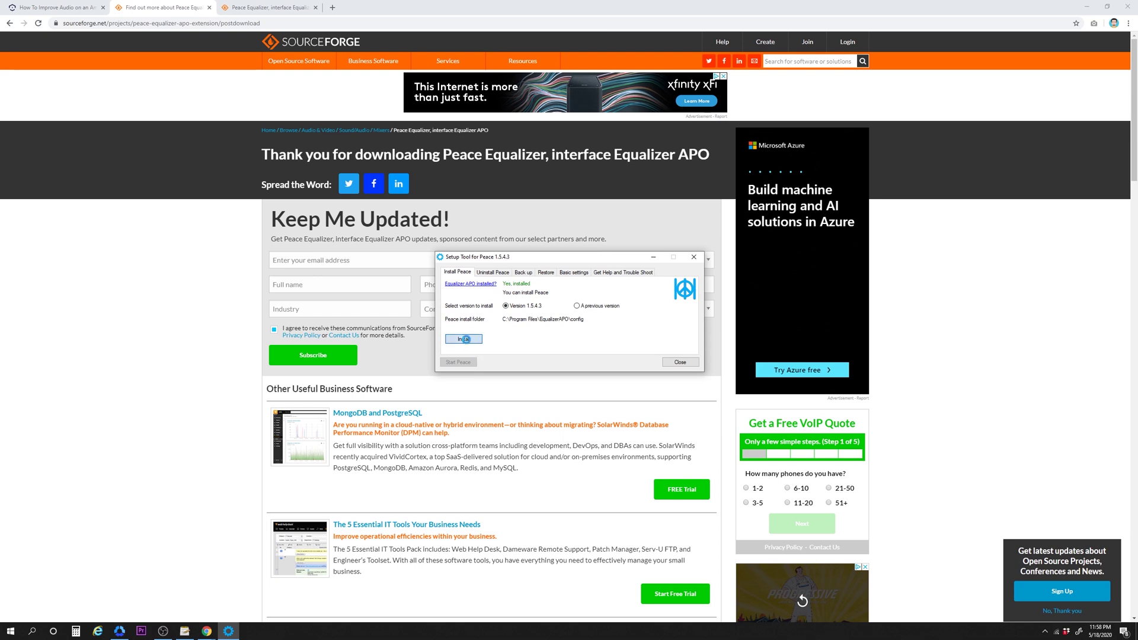
click(614, 362)
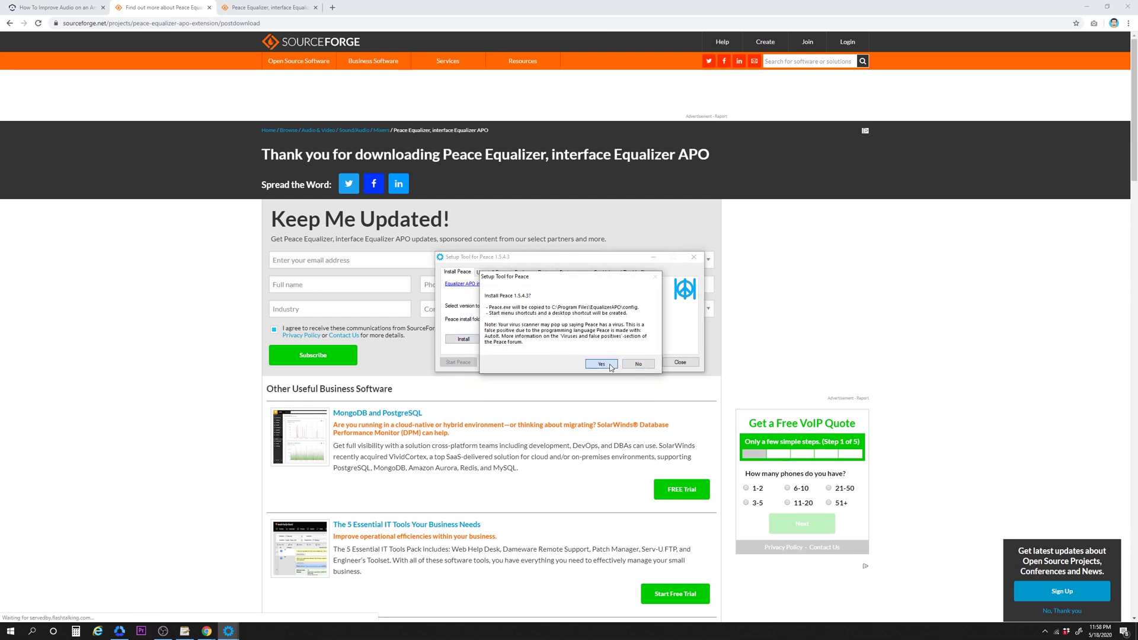
click(584, 342)
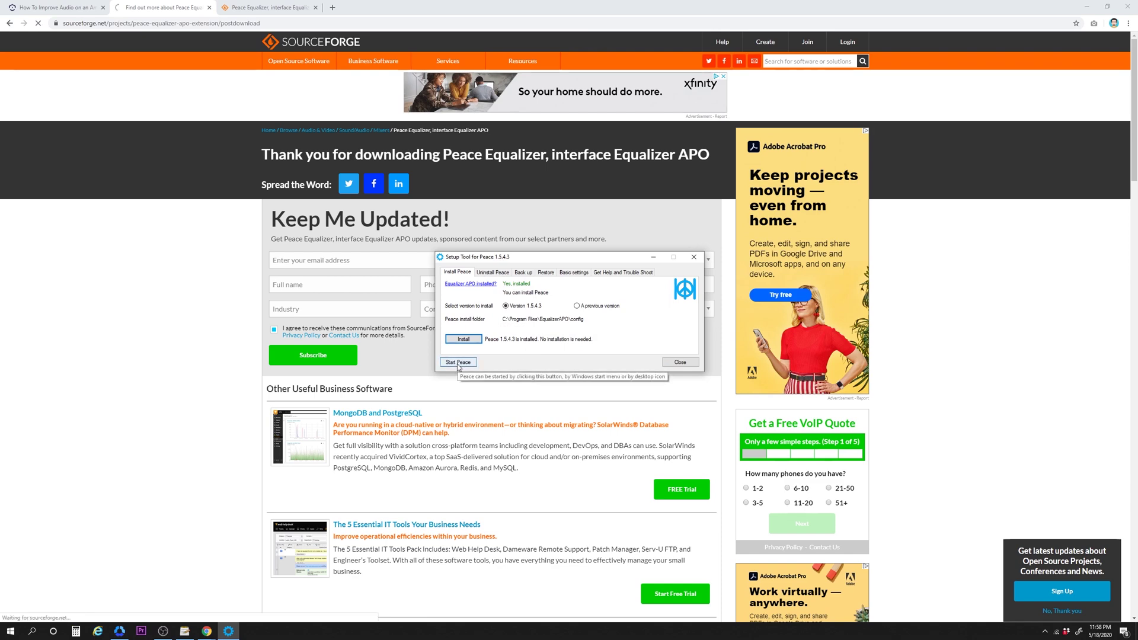
click(458, 364)
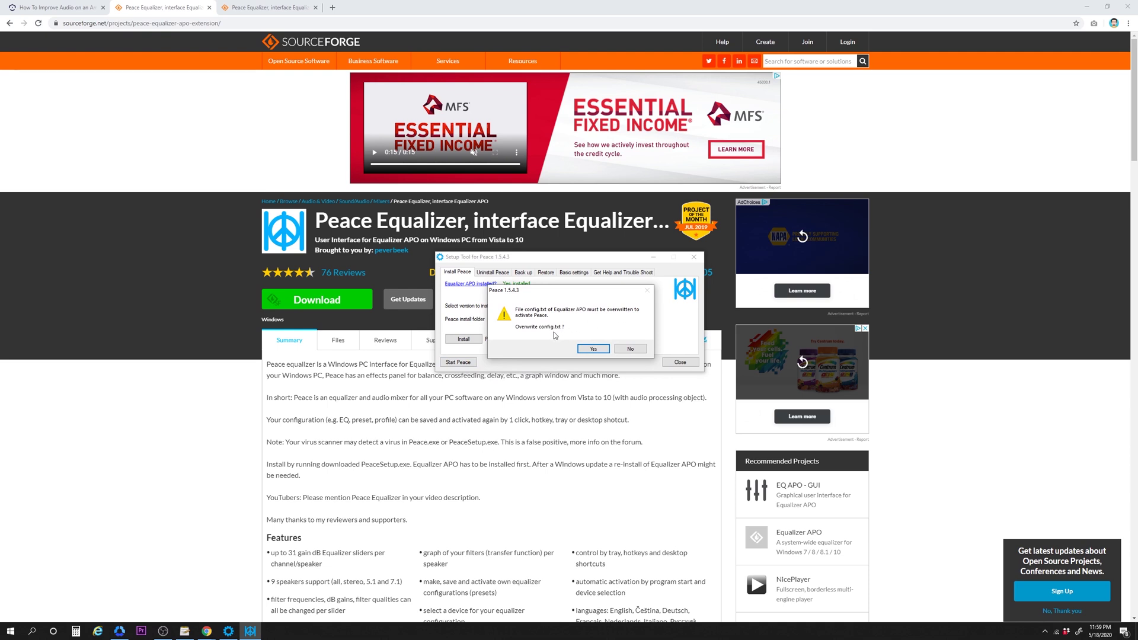
click(595, 350)
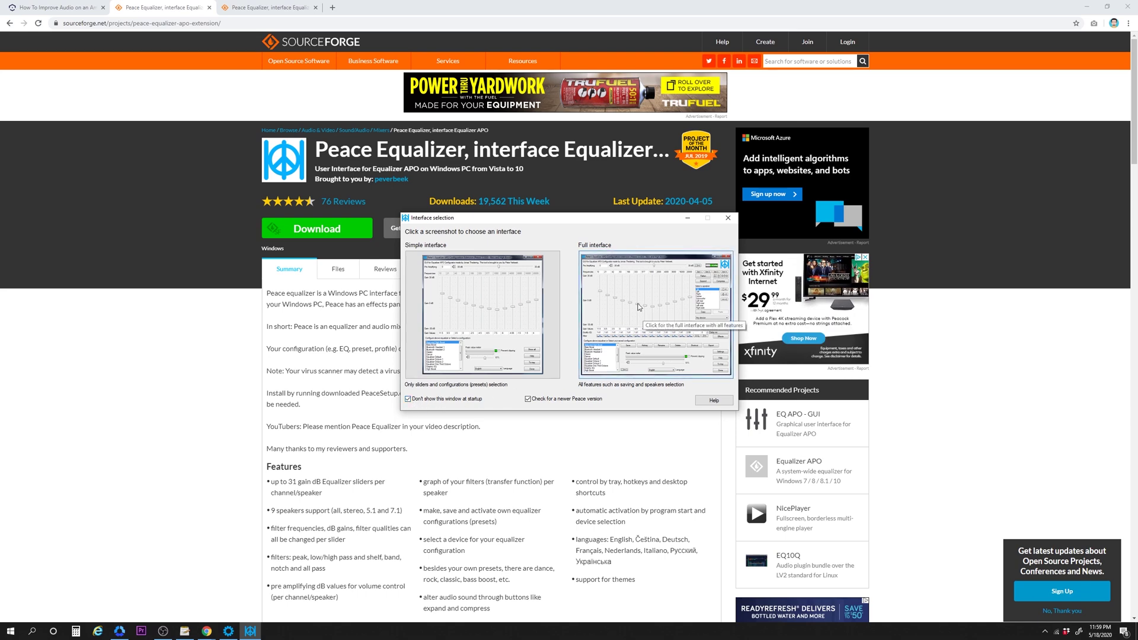
Choose the full Peace interface, raise pre-amplification to 5 dB, and drag the bands into a V curve
click(639, 307)
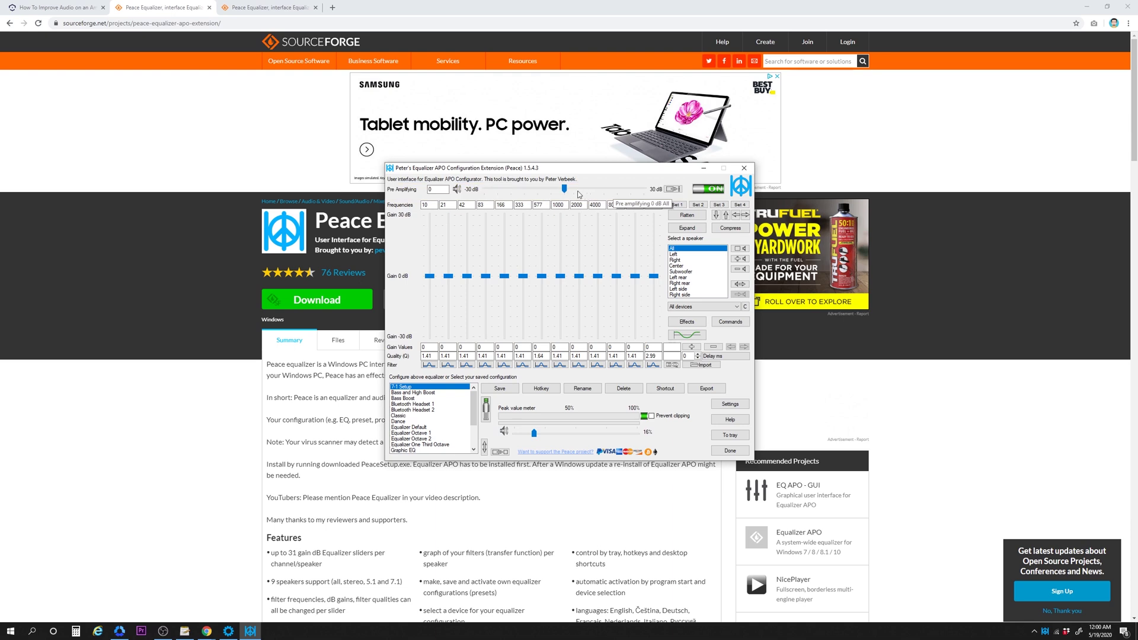
drag(565, 191, 606, 191)
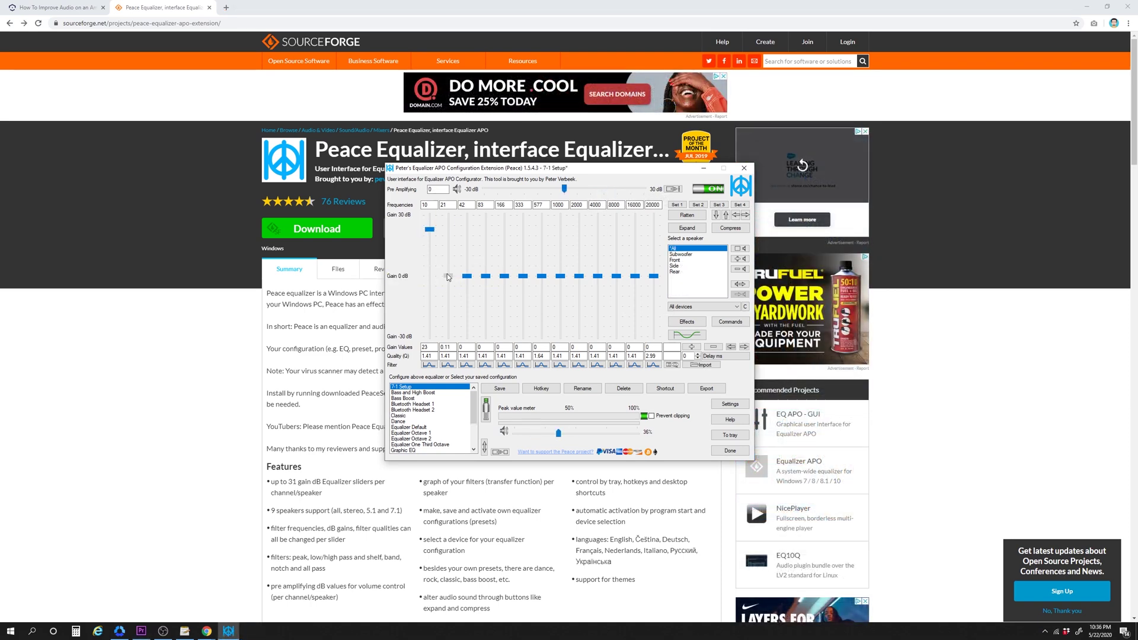
mouse_move(473, 263)
mouse_down()
mouse_move(530, 293)
mouse_move(654, 244)
mouse_move(638, 256)
mouse_up()
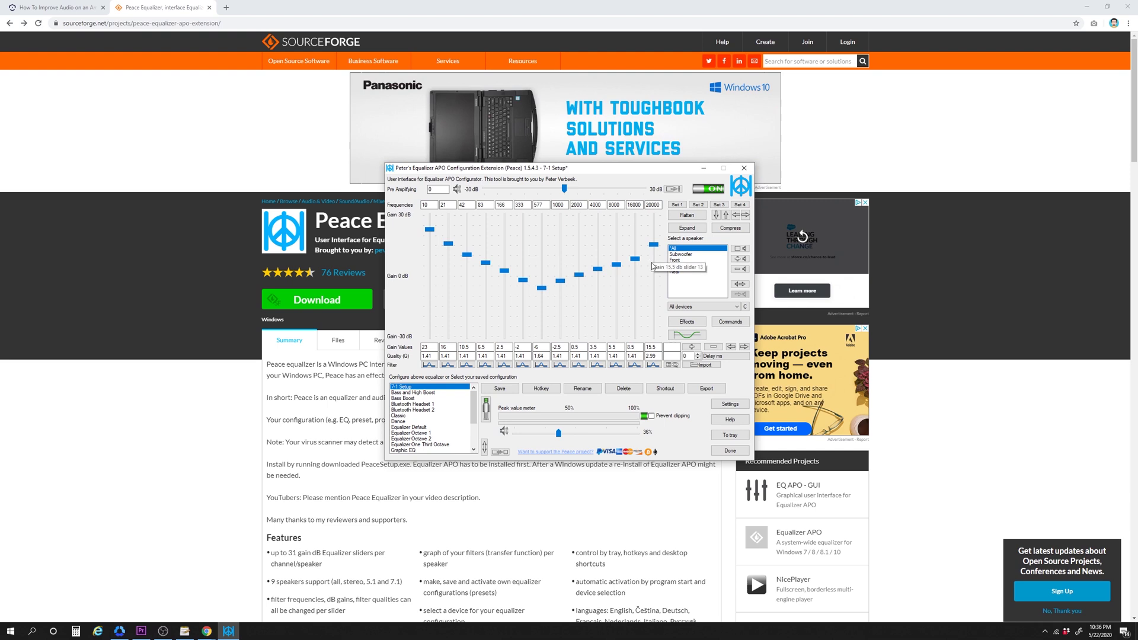
Load and activate the Vocal preset configuration in Peace
scroll(452, 429, down, 3)
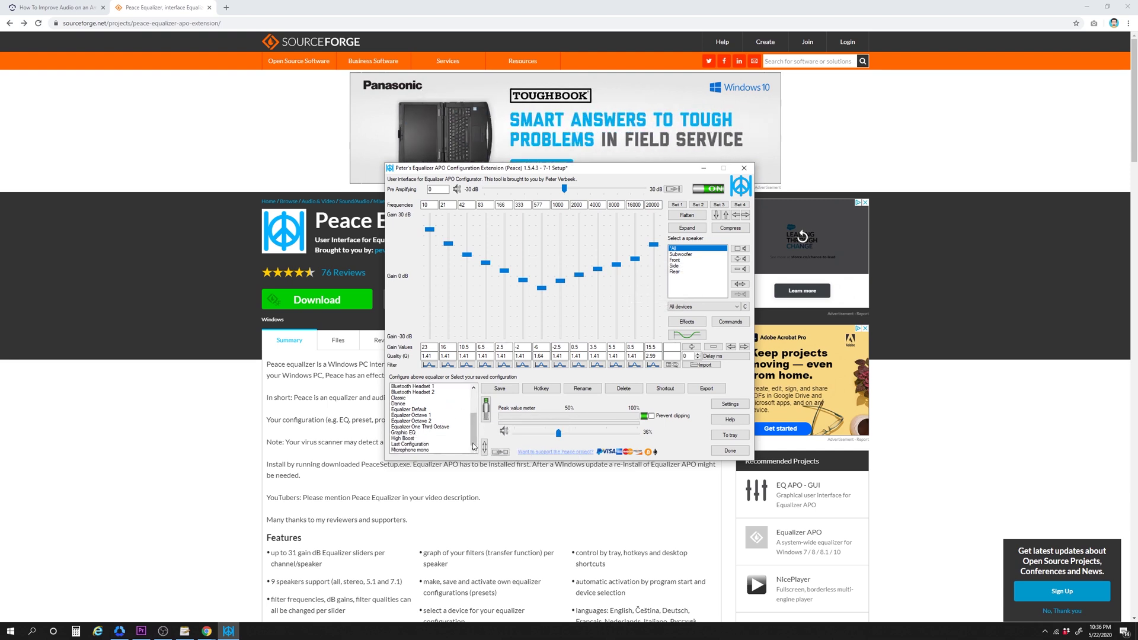
click(399, 451)
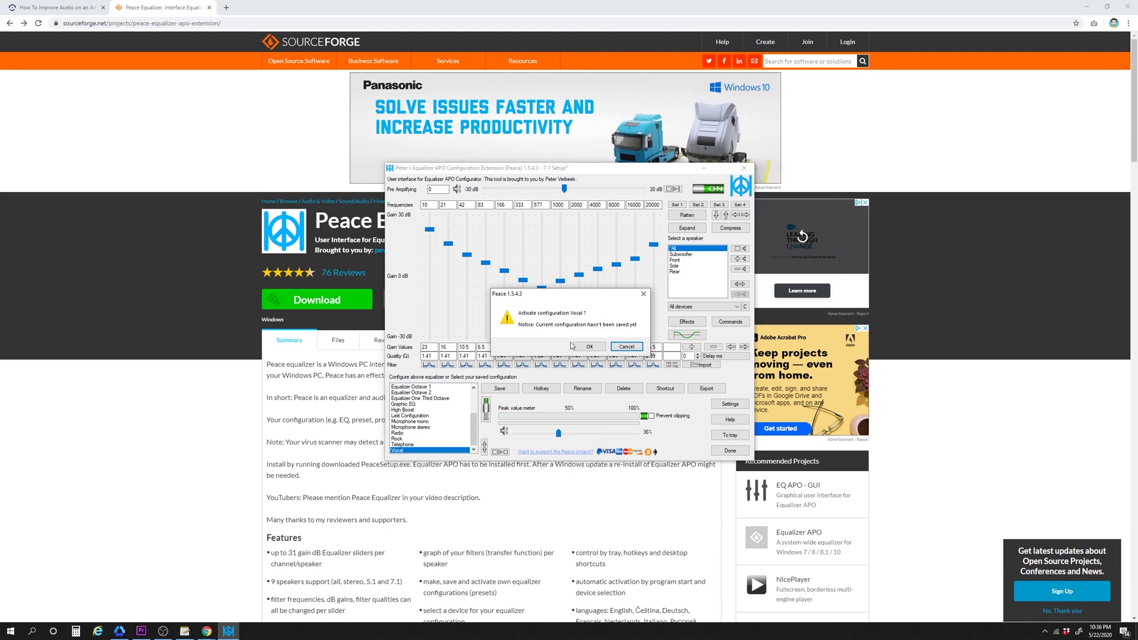
click(604, 347)
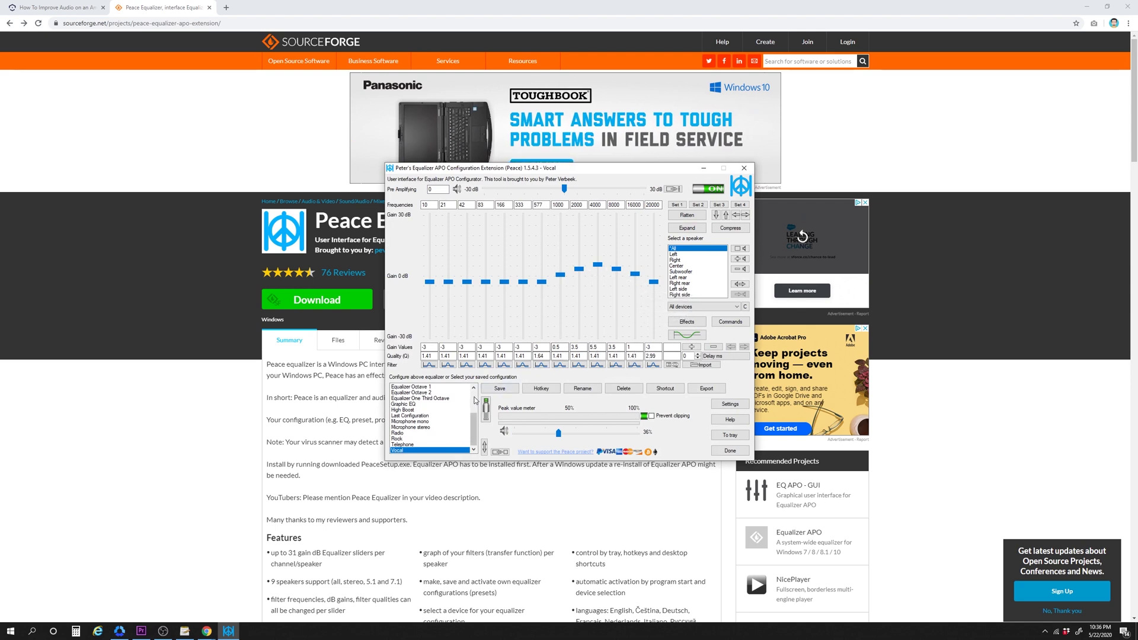
Set pre-amplification to 15 dB, close Peace with Done, and minimize the browser
scroll(408, 392, up, 3)
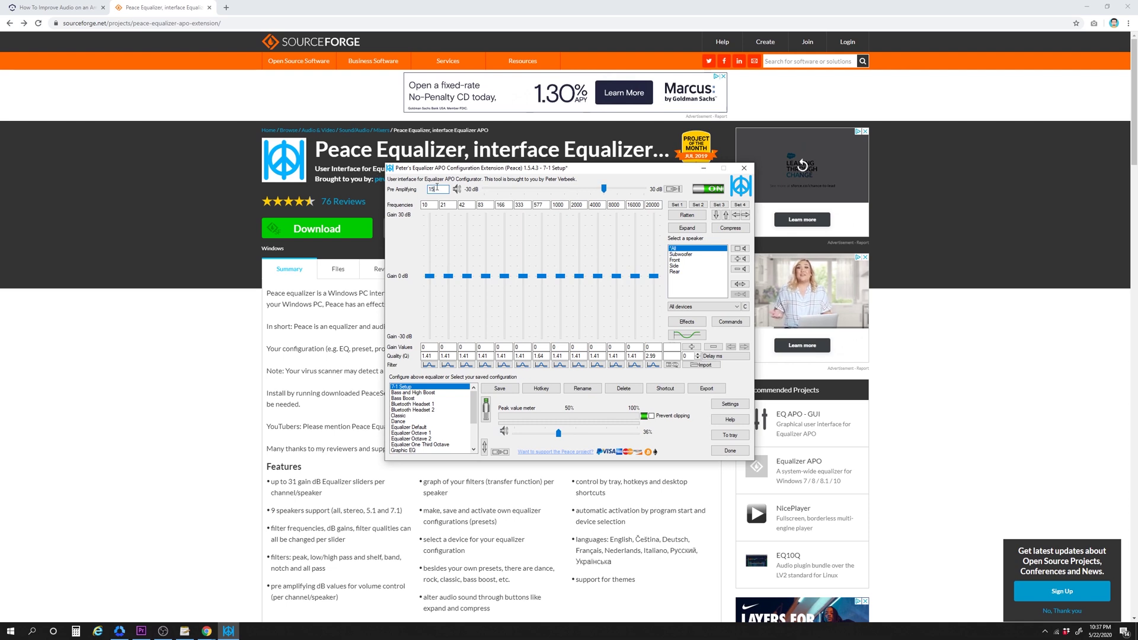
text(15)
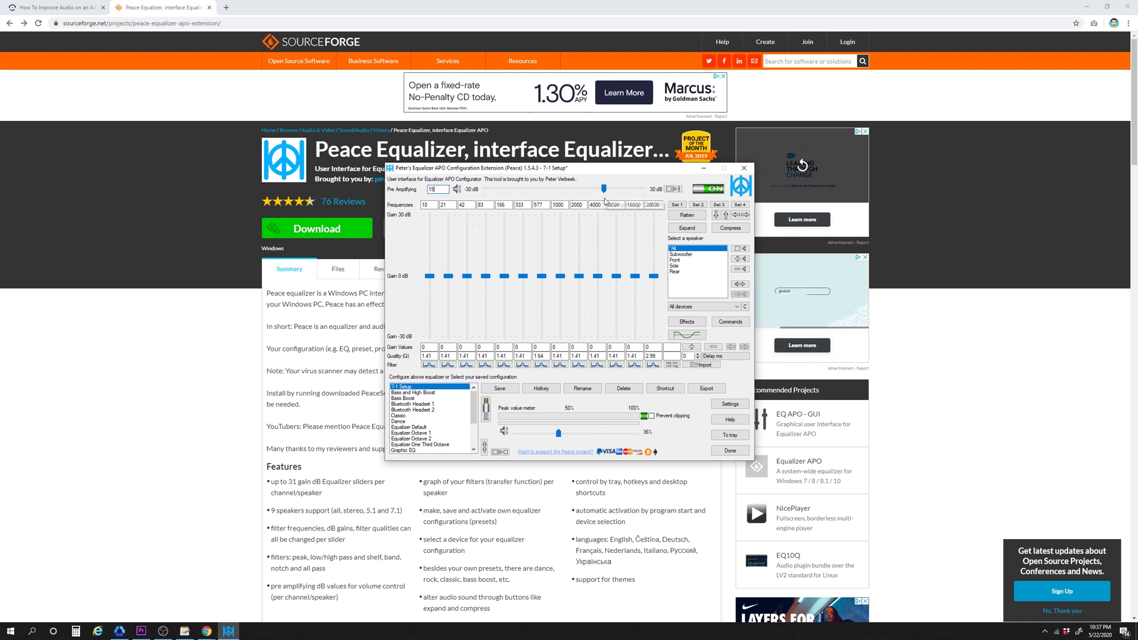
click(720, 453)
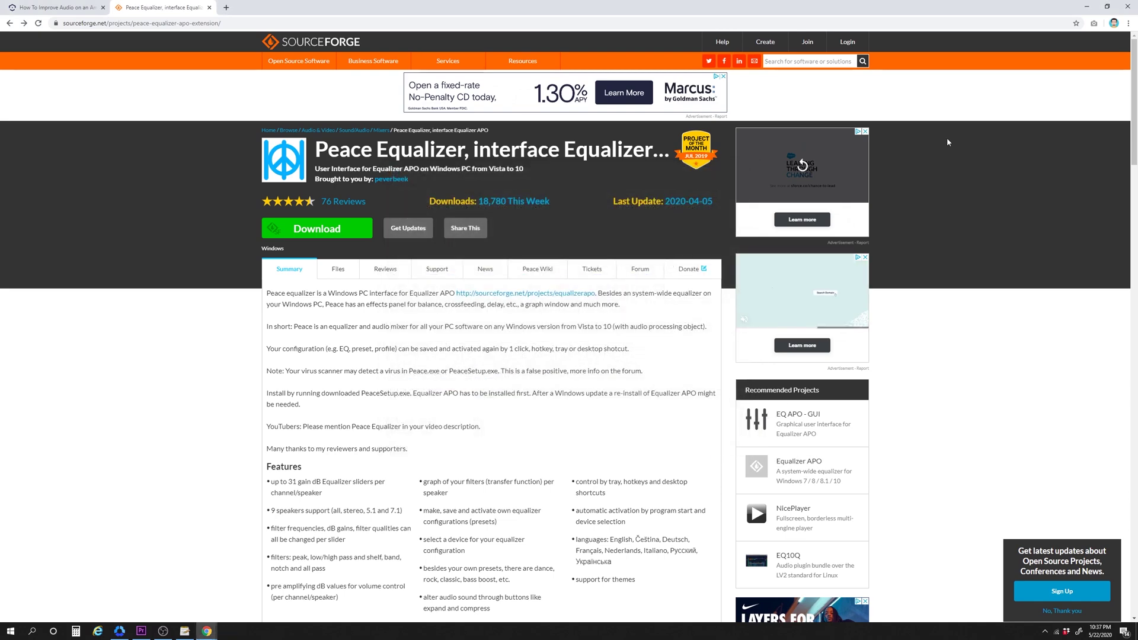
click(1086, 8)
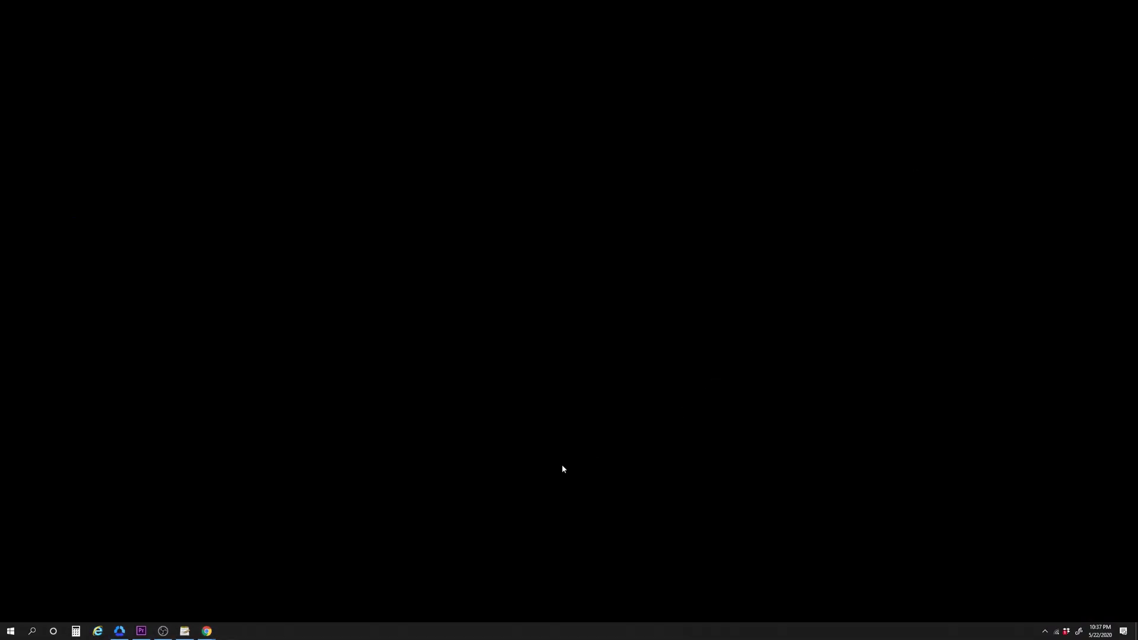
Confirm config.txt includes peace.txt, review Amcrest Webcam.txt's 15.0 dB gain, then close the editor
click(184, 631)
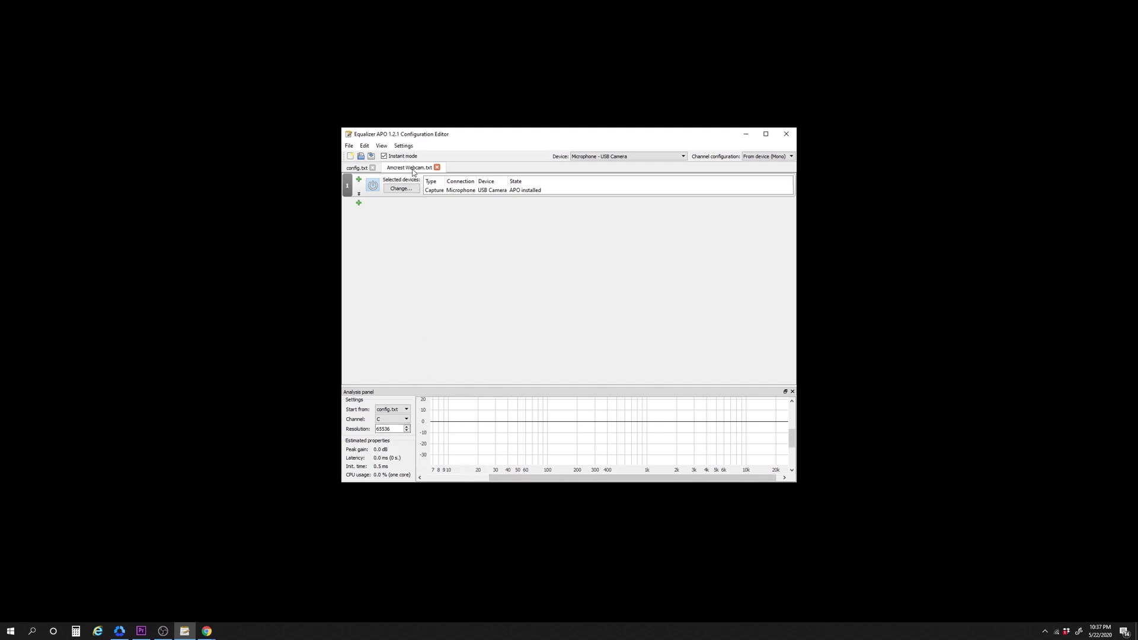
click(358, 169)
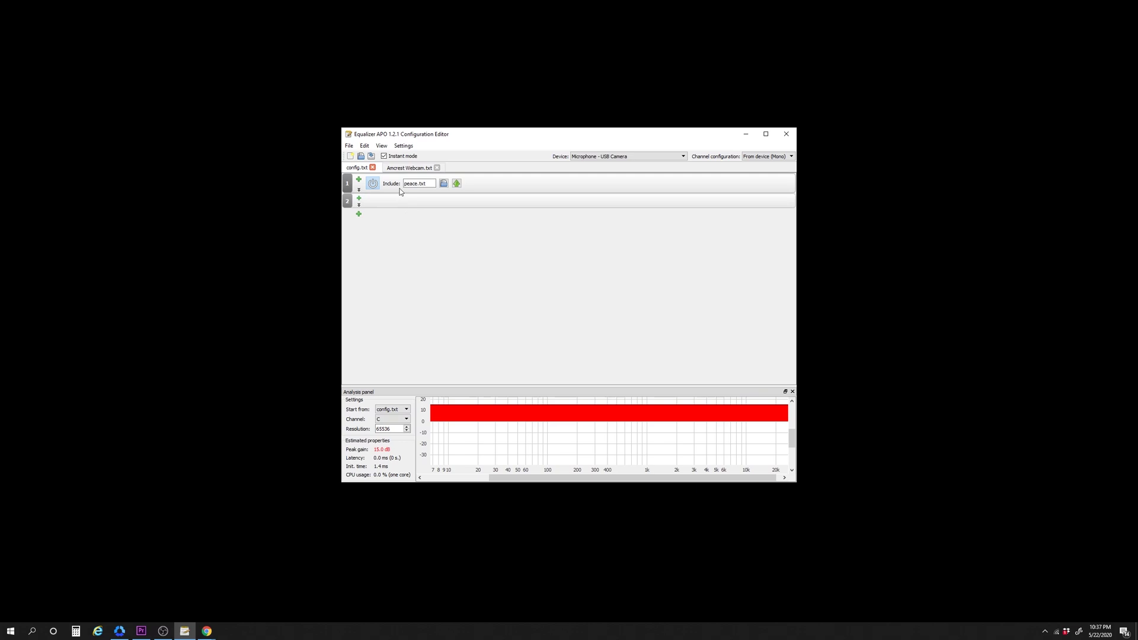
click(409, 169)
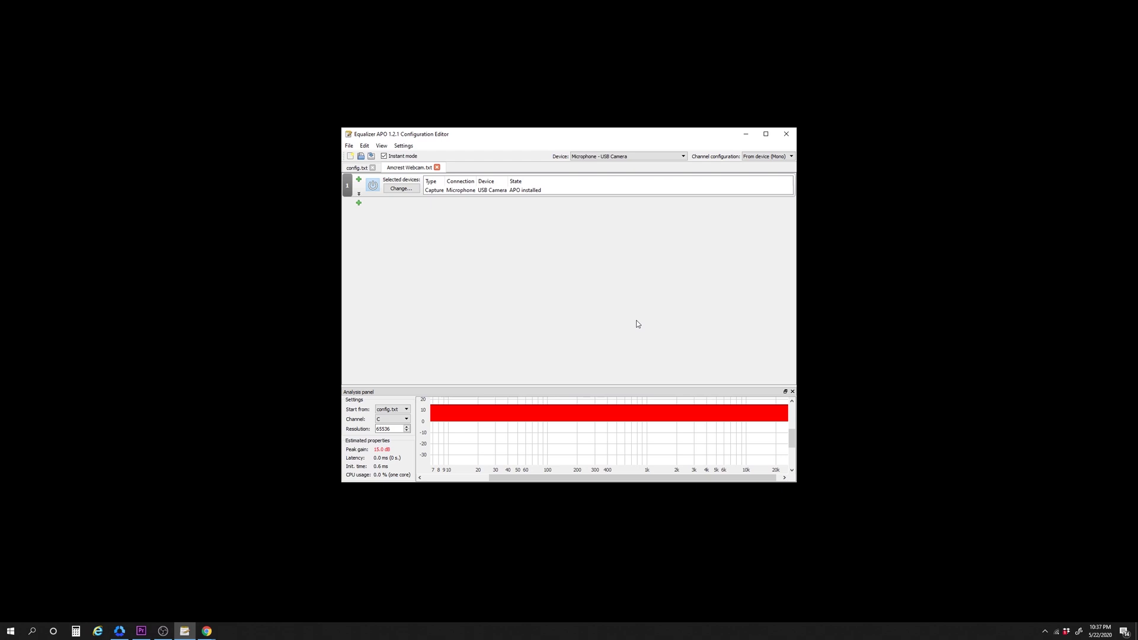
click(787, 133)
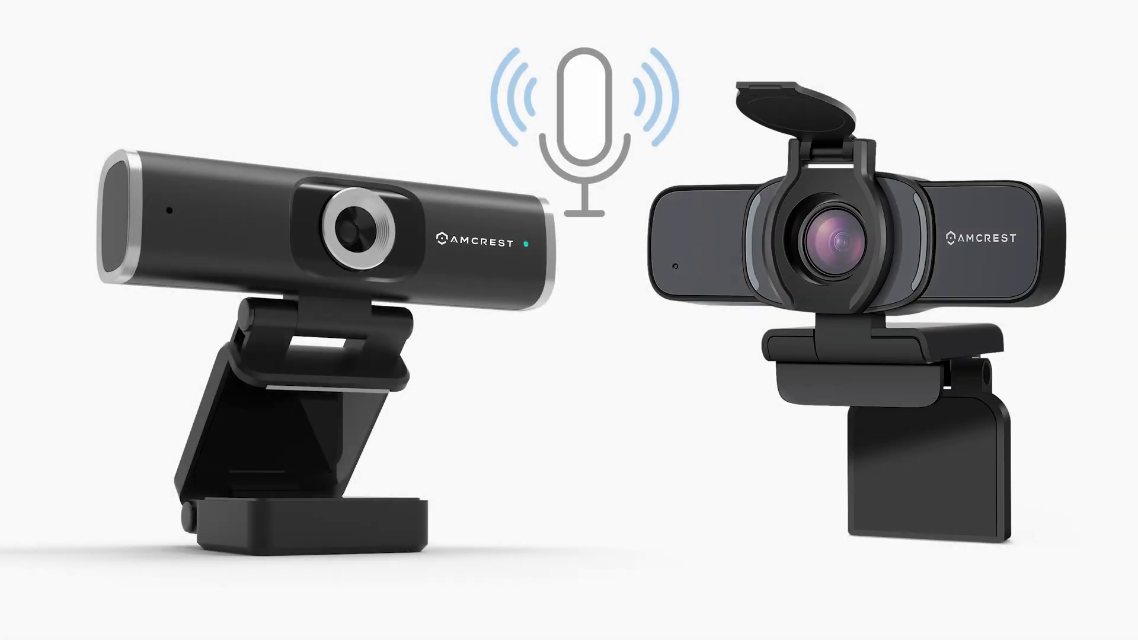